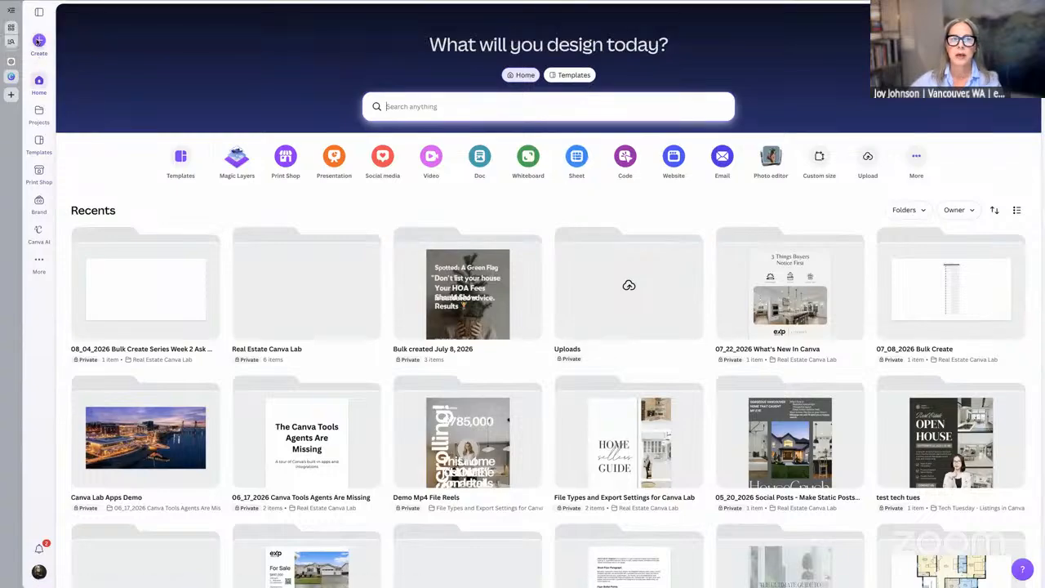
click(37, 41)
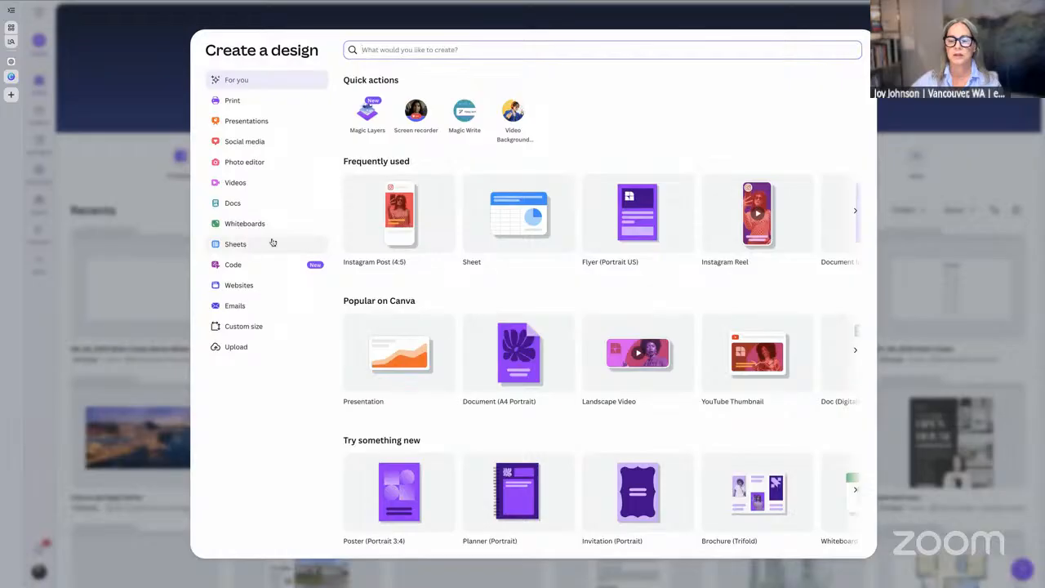
click(128, 63)
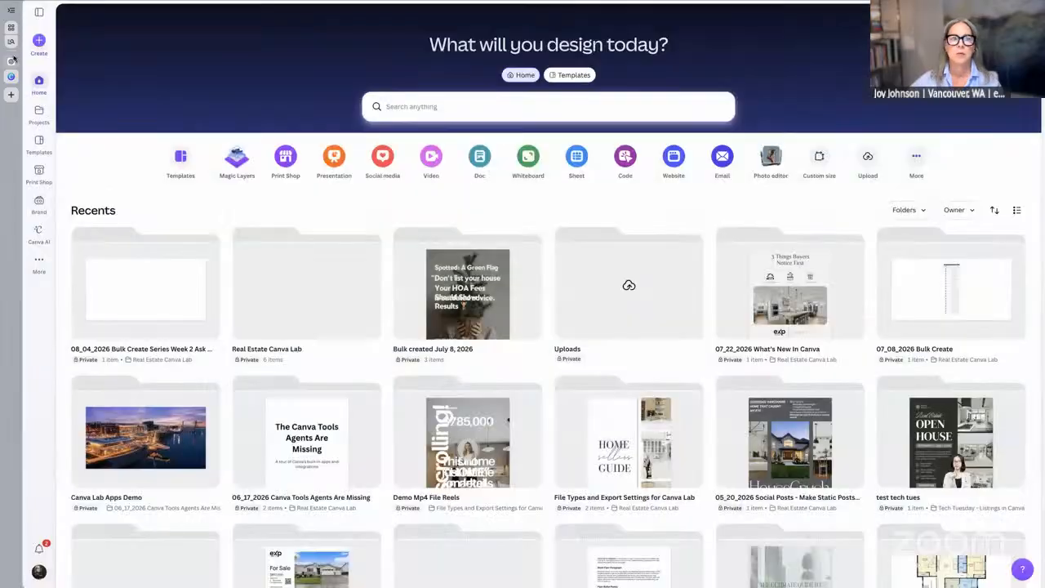
Open the Real Estate Canva Lab folder from the projects overview
click(39, 112)
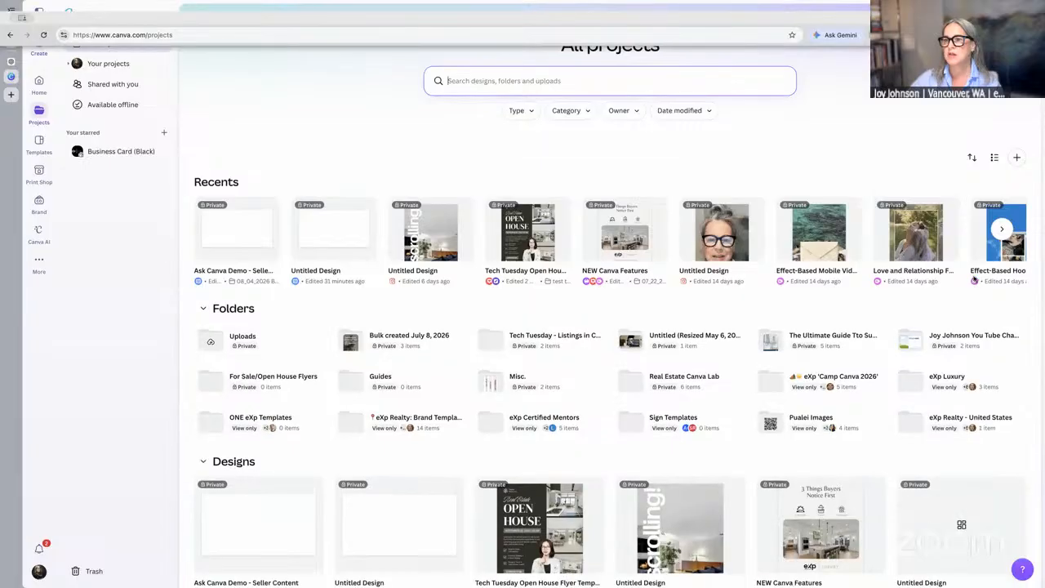
click(1017, 157)
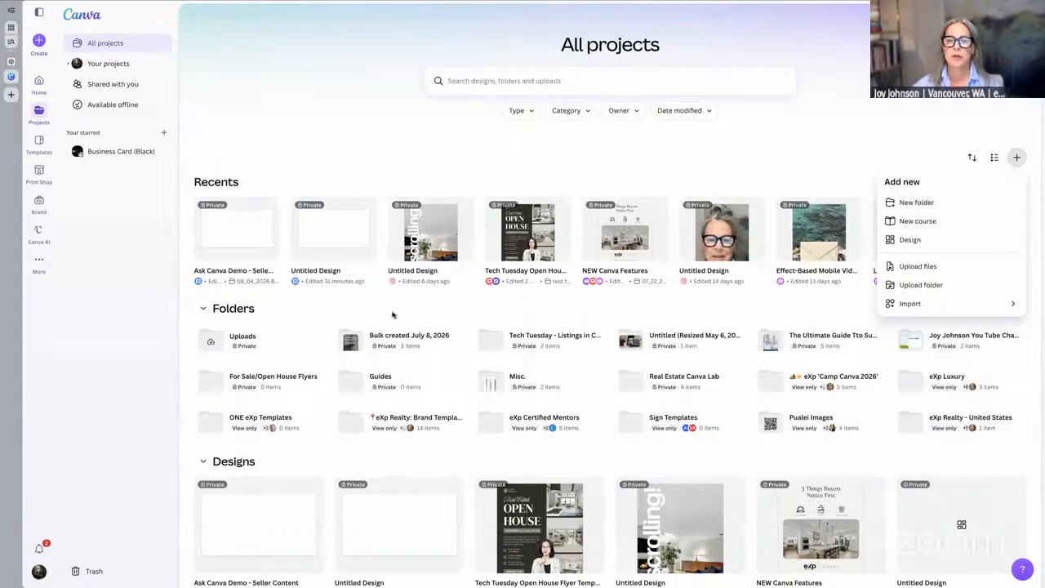
scroll(393, 315, down, 1)
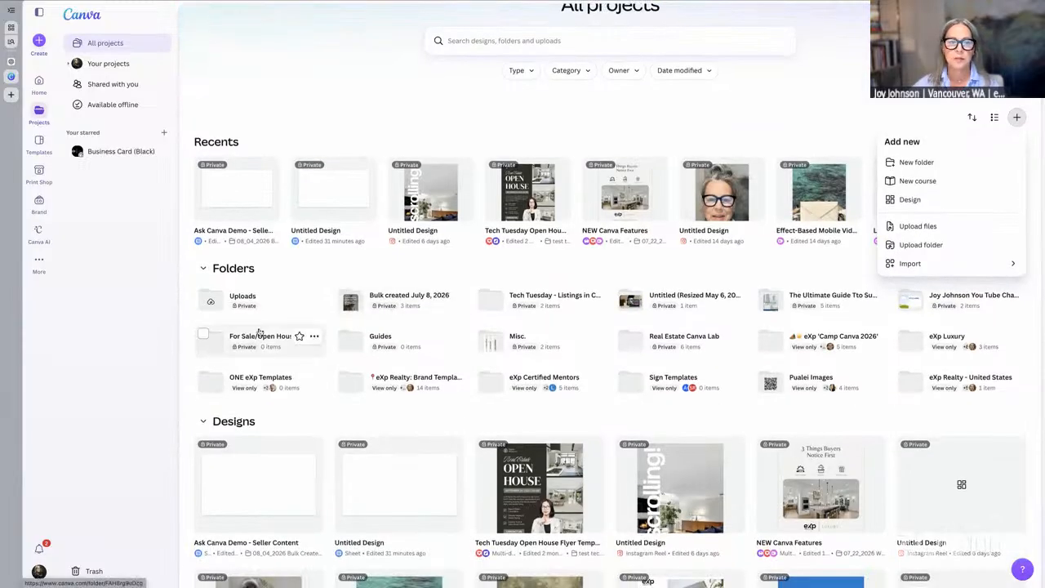
click(720, 351)
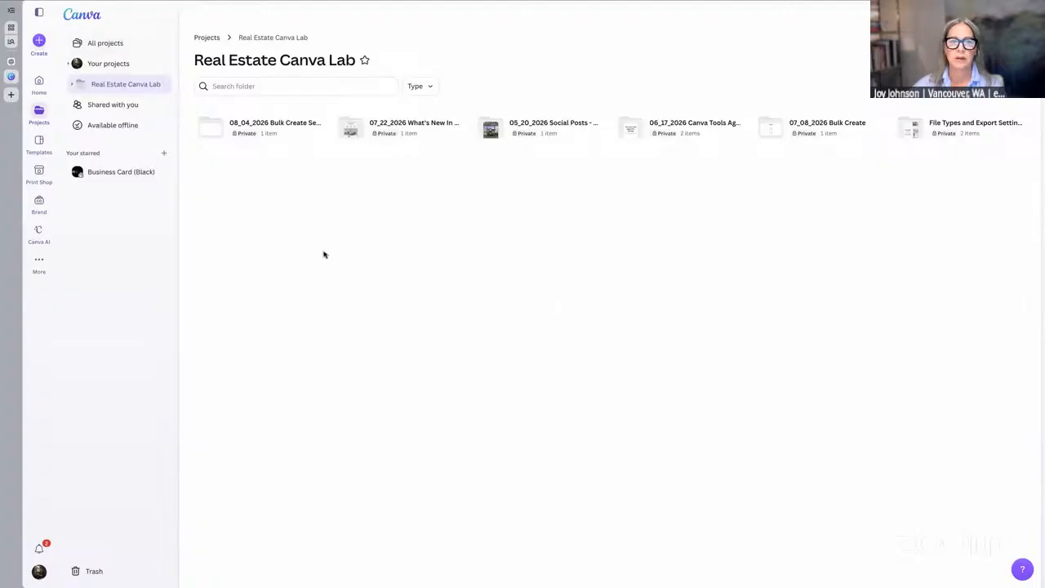
Create a new blank sheet from inside the Real Estate Canva Lab folder and hide its template suggestions
click(39, 41)
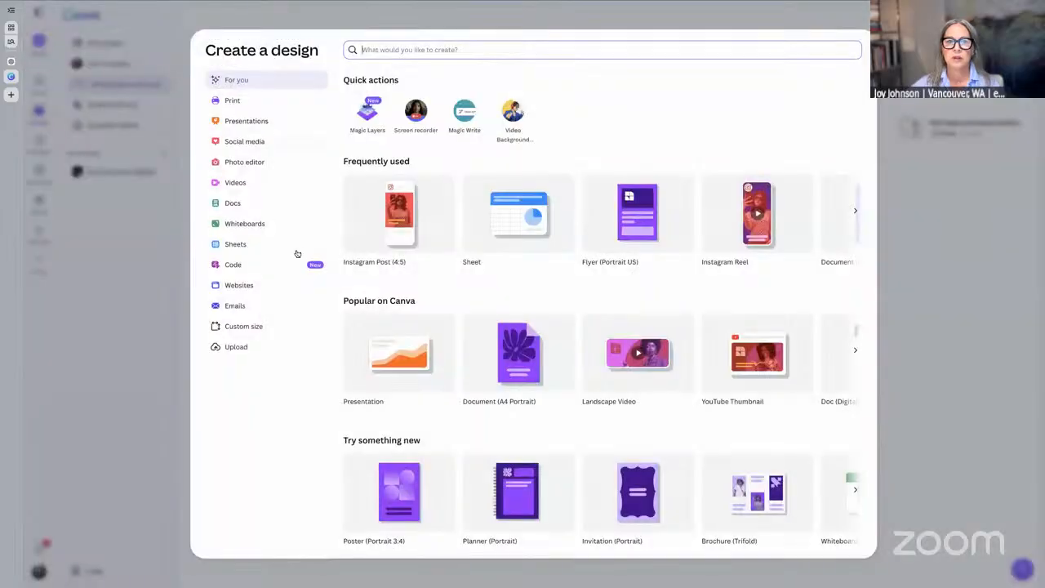
click(533, 232)
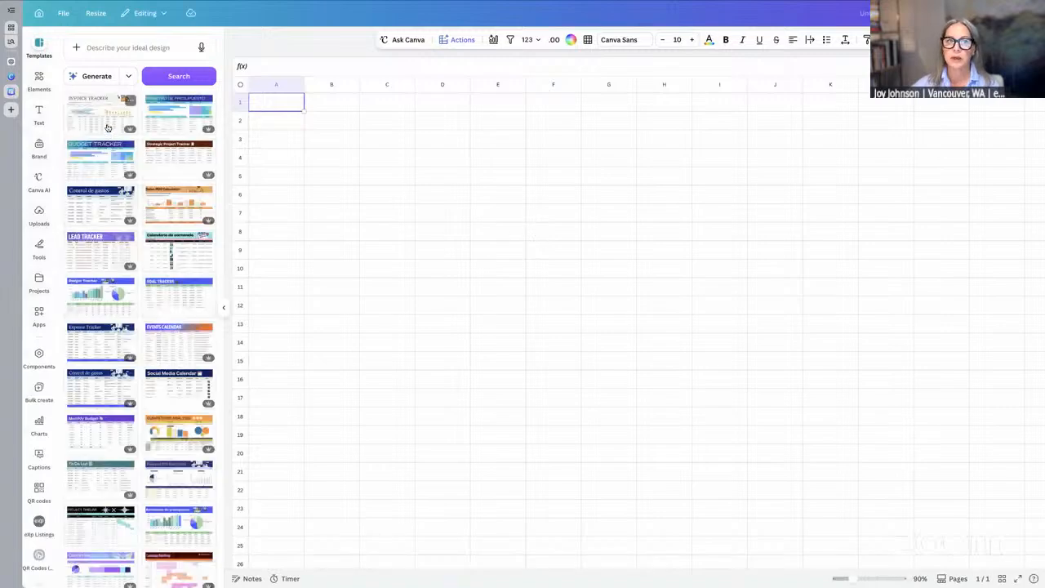
click(224, 308)
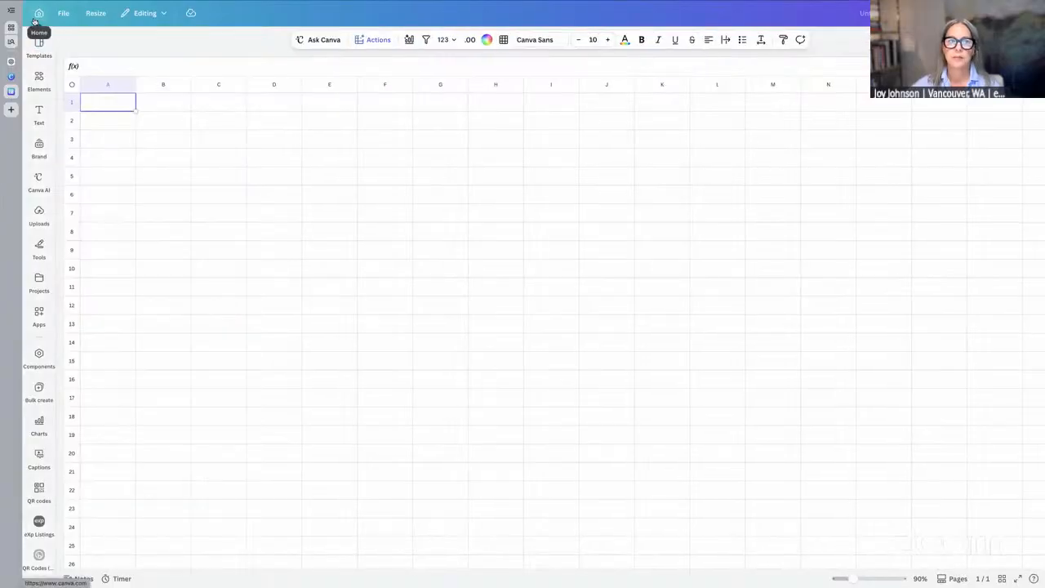
Return to the Real Estate Canva Lab folder and move the new untitled design to the trash
click(10, 77)
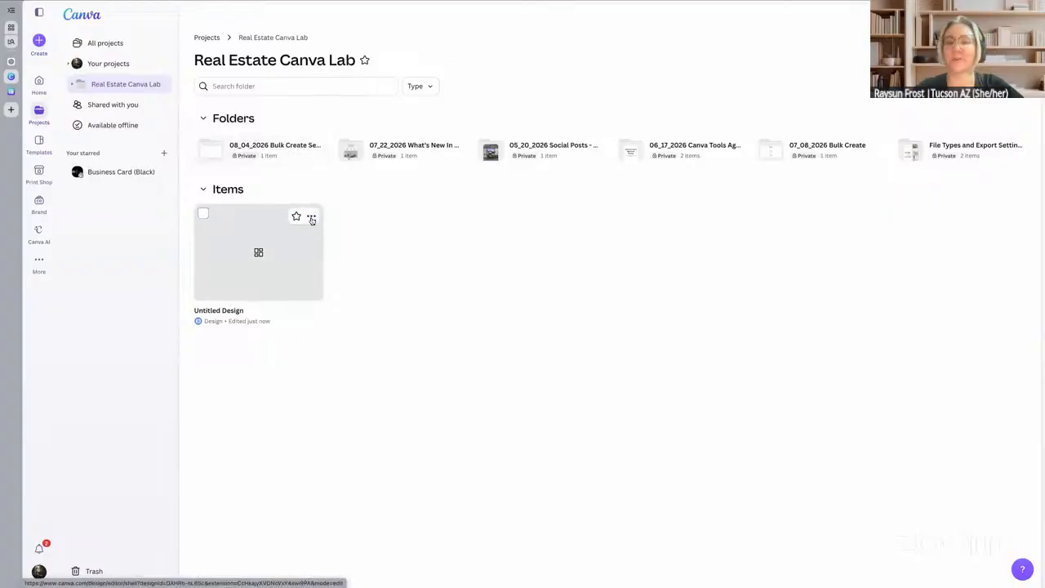
click(204, 214)
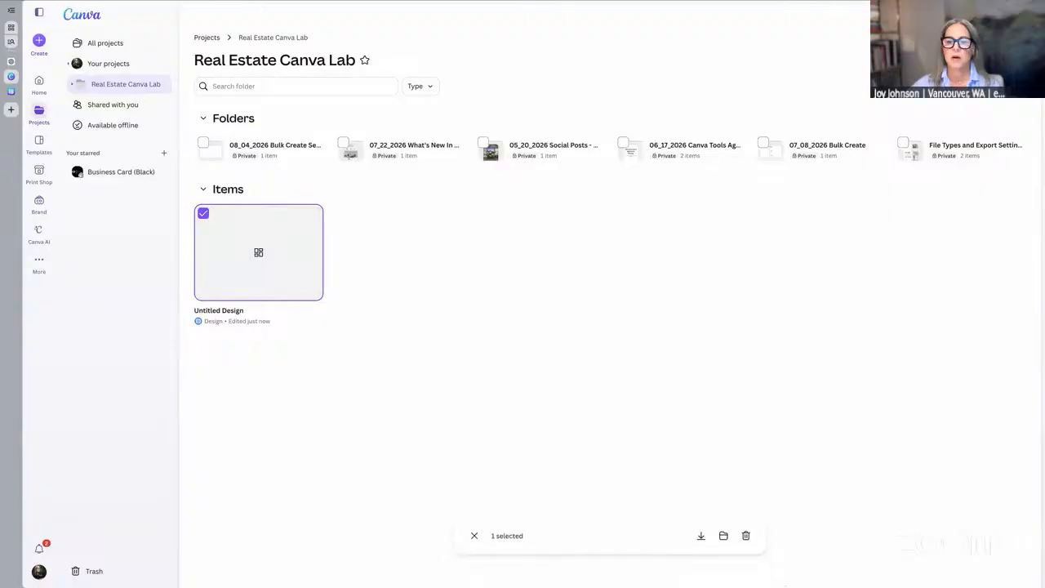
click(745, 536)
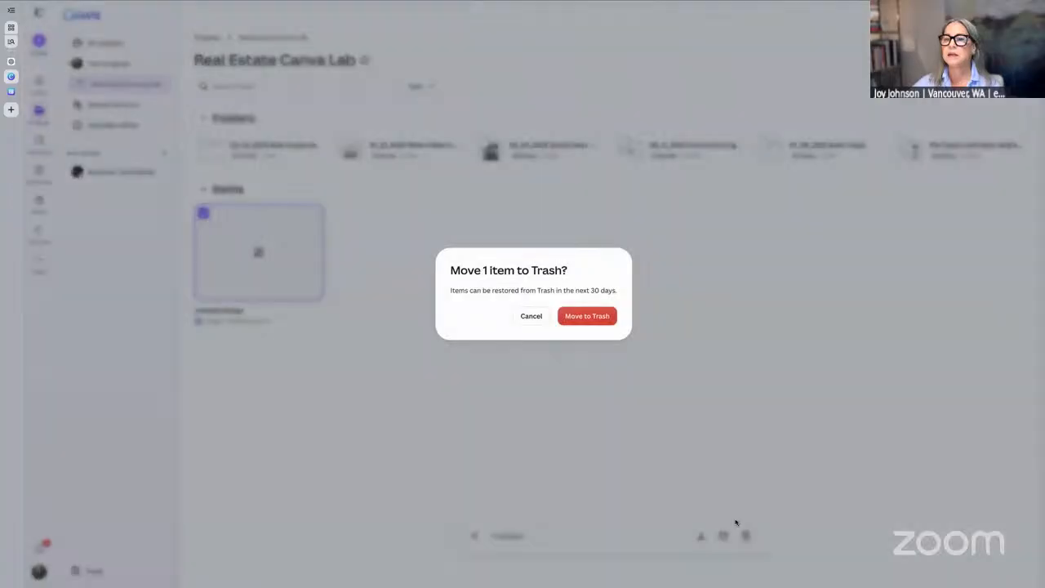
click(596, 317)
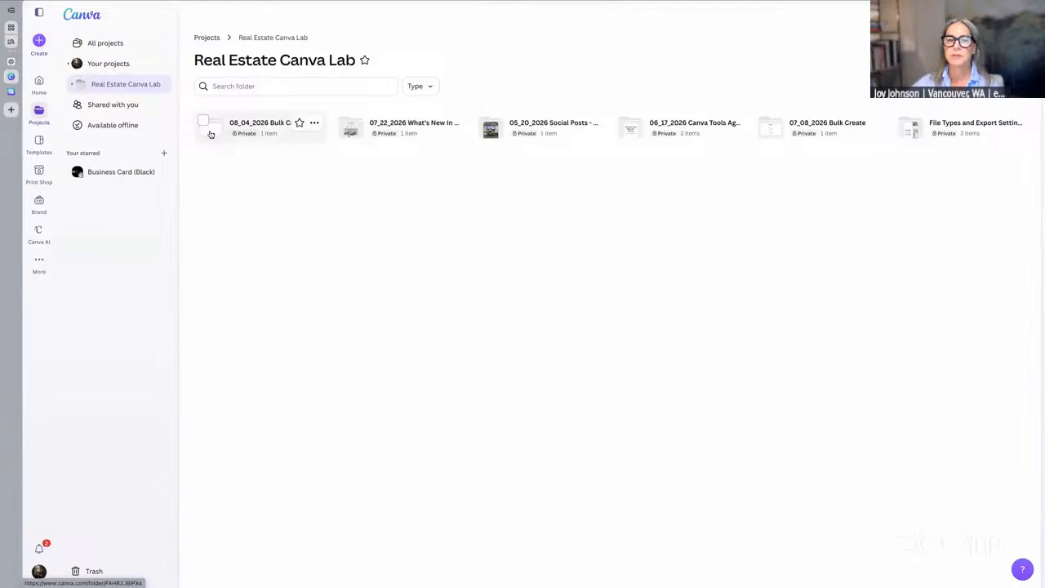
Open the Ask Canva Demo - Seller Content sheet from the 08_04_2026 Bulk Create Series Week 2 folder and show the notes of page 1
click(282, 137)
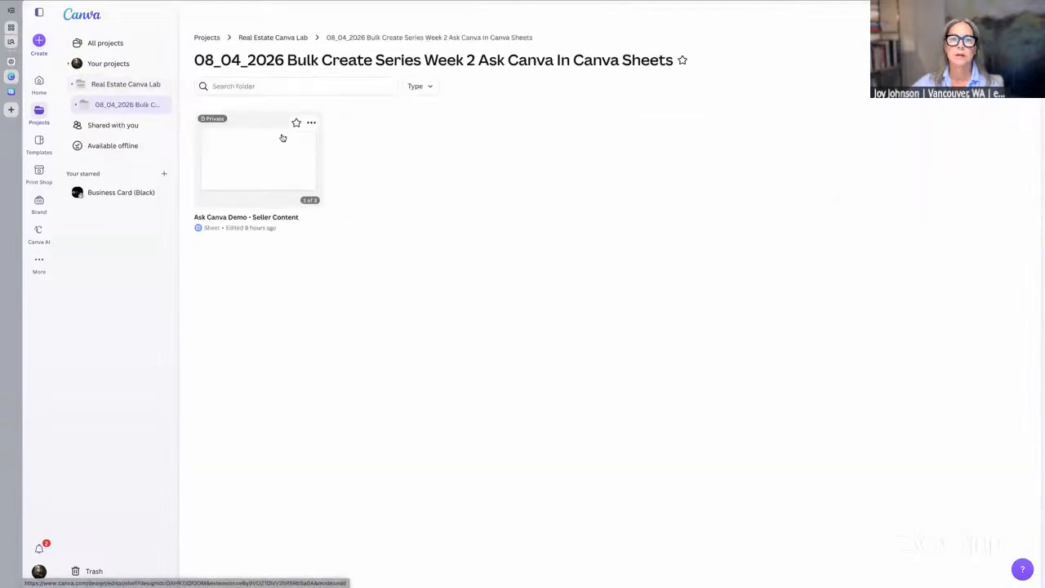
click(282, 137)
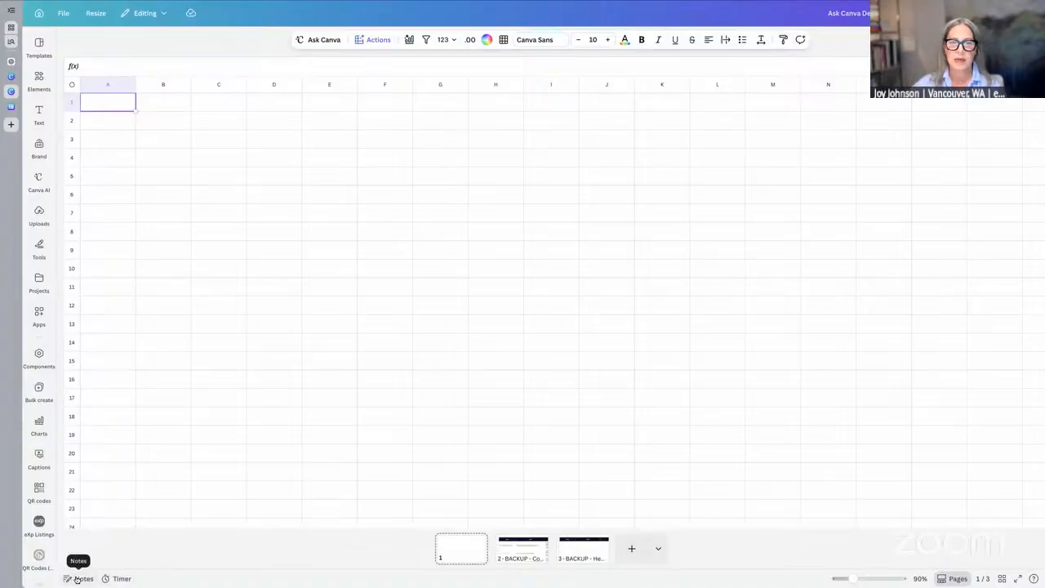
click(76, 579)
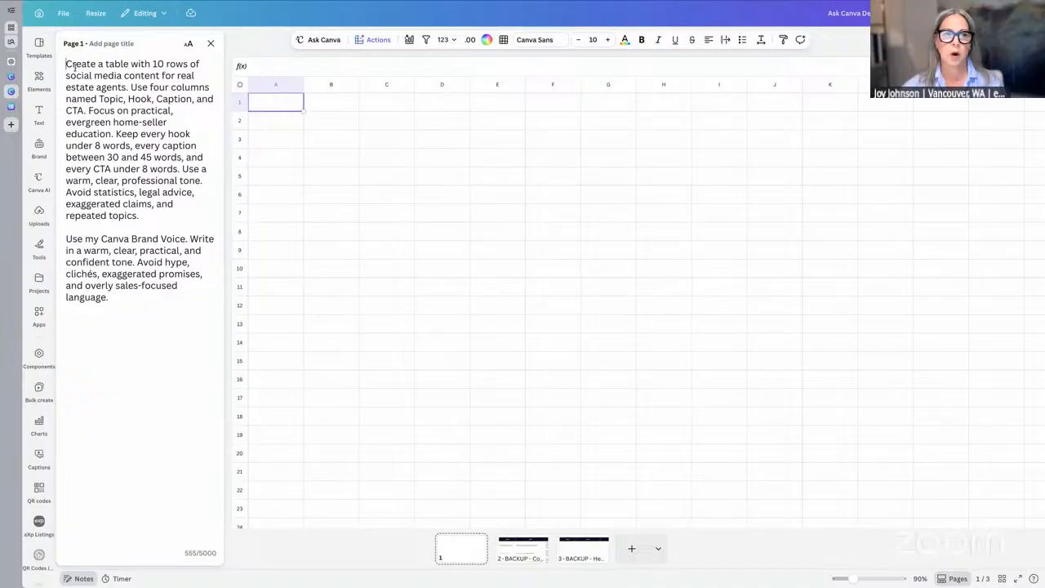
Copy the first paragraph of the page notes, the prompt for a 10-row social media content table
drag(68, 64, 139, 216)
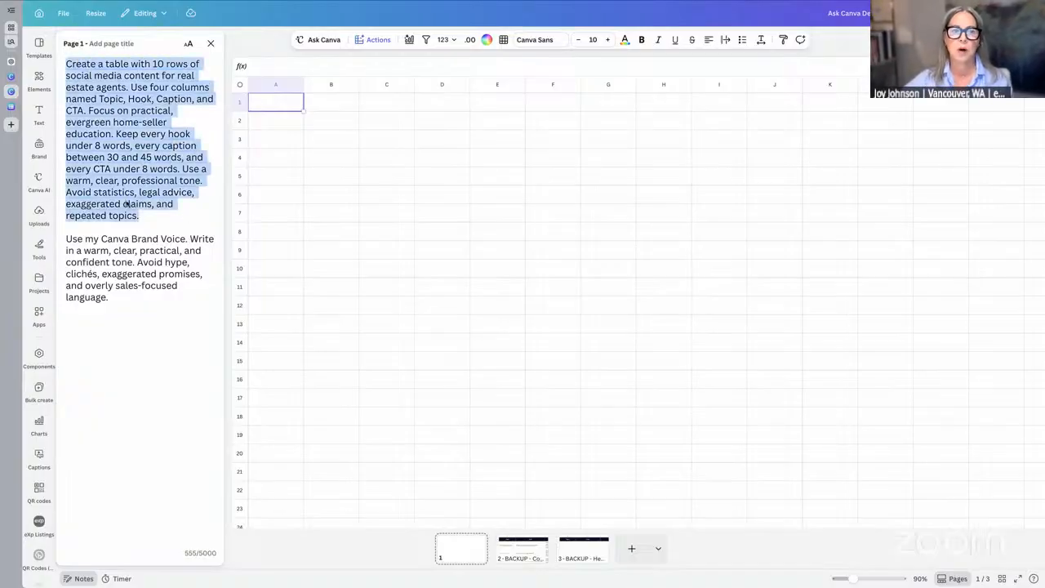
right_click(126, 200)
click(148, 284)
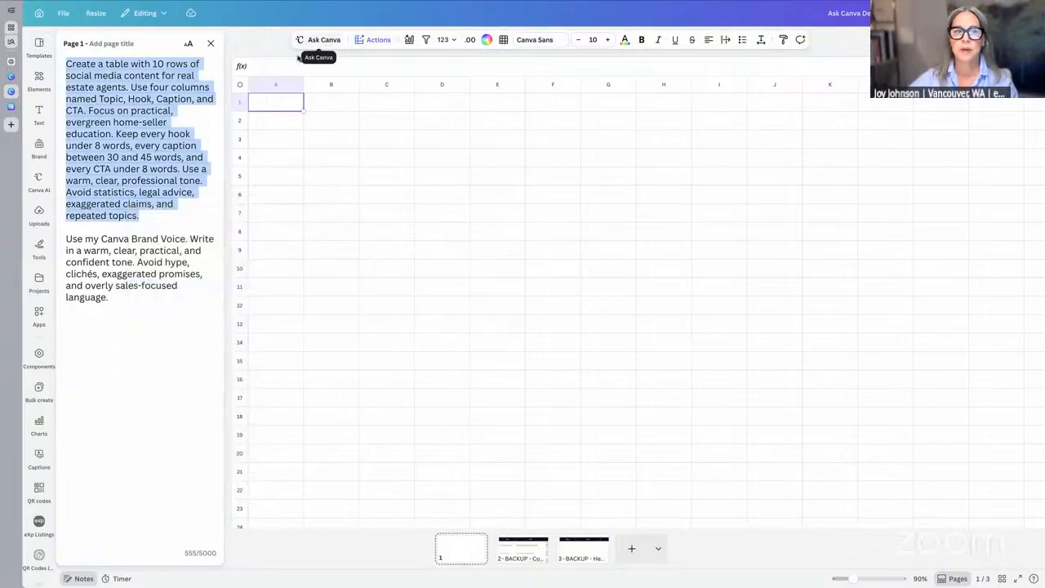
Paste the copied prompt into Ask Canva, review its wording and submit it to generate the Topic, Hook, Caption and CTA table
click(330, 41)
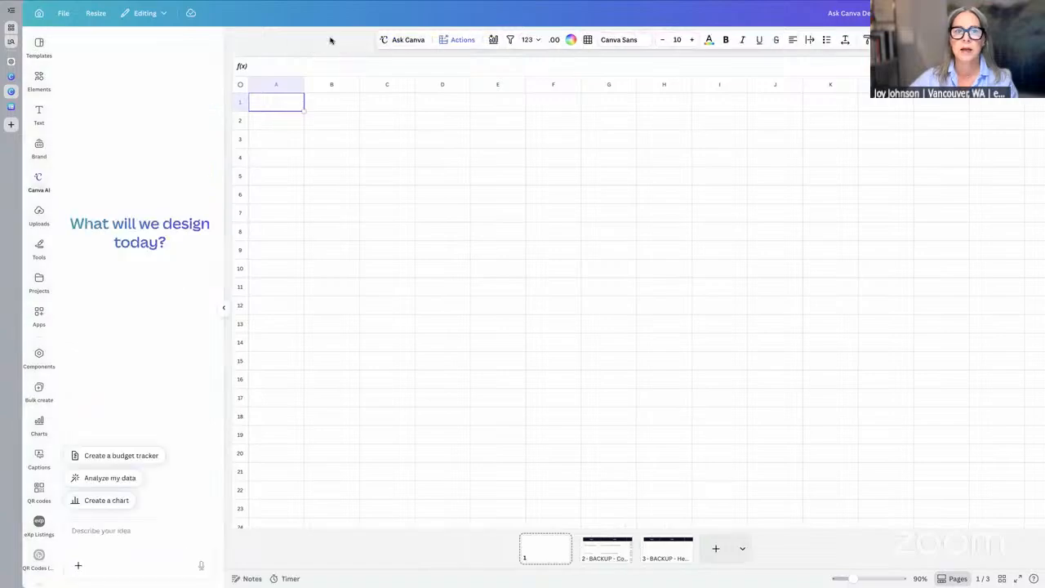
click(95, 531)
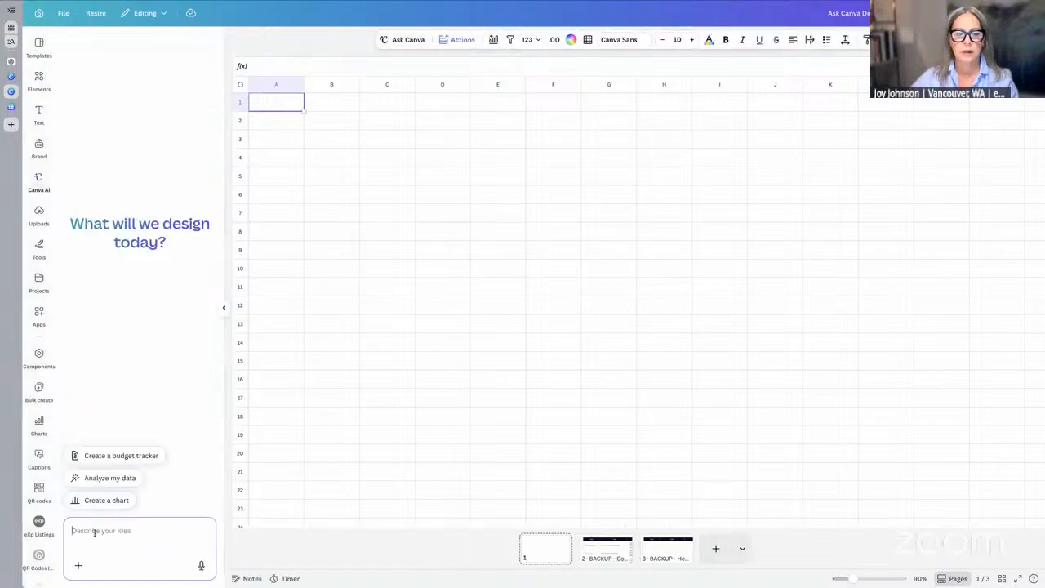
key(ctrl+v)
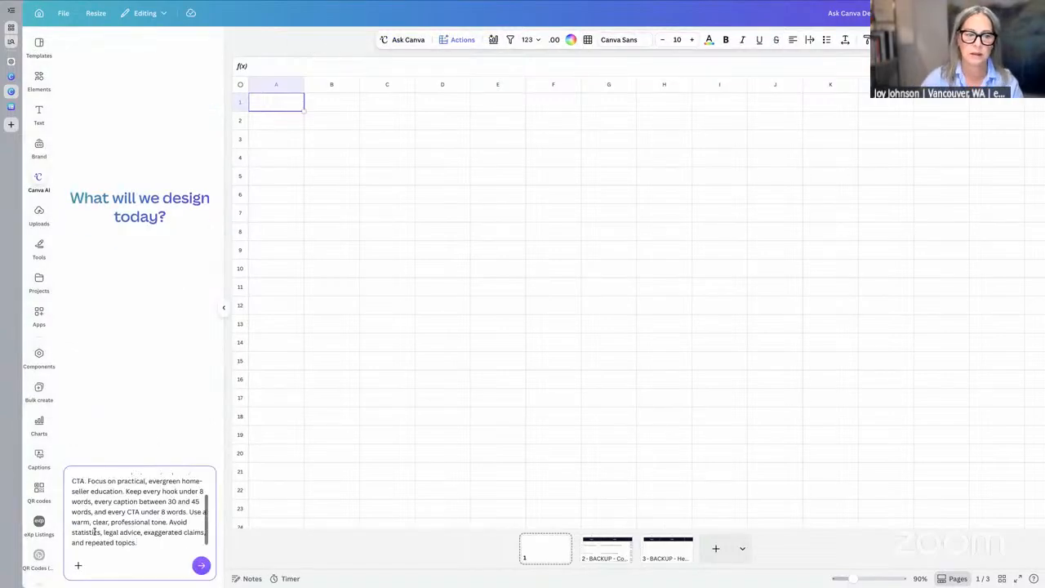
scroll(90, 526, up, 2)
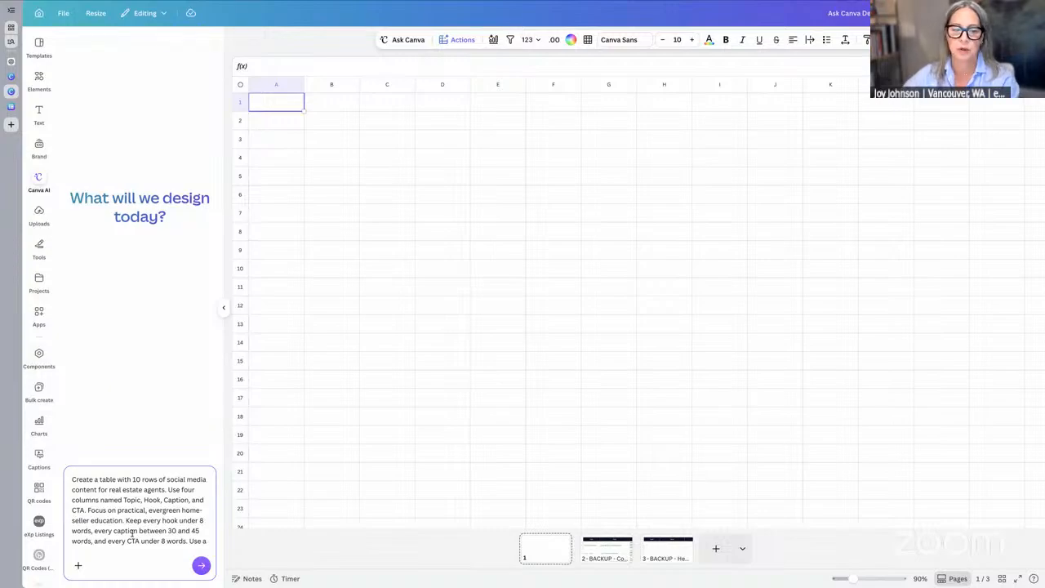
scroll(132, 532, down, 2)
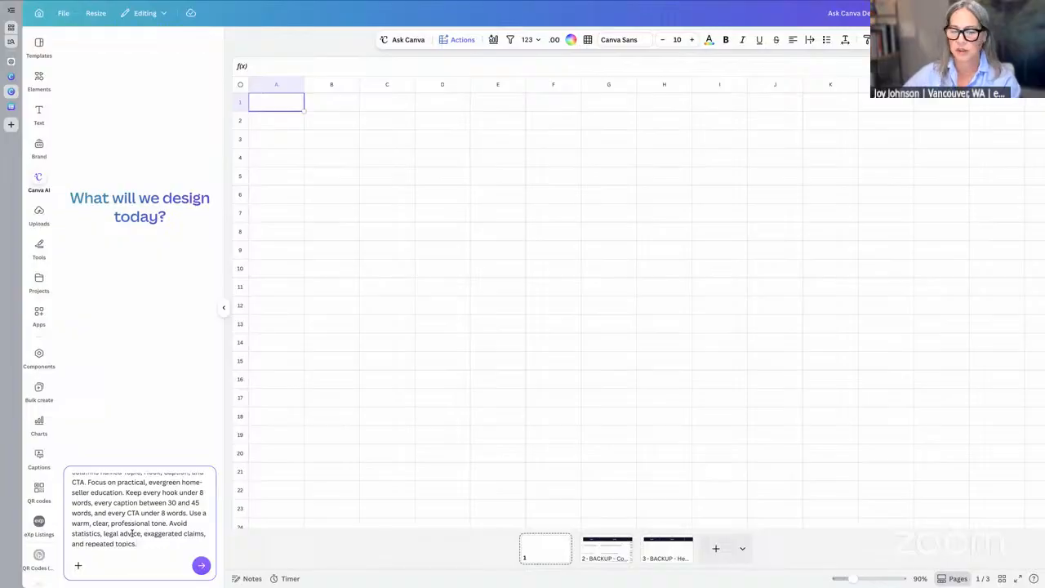
click(202, 566)
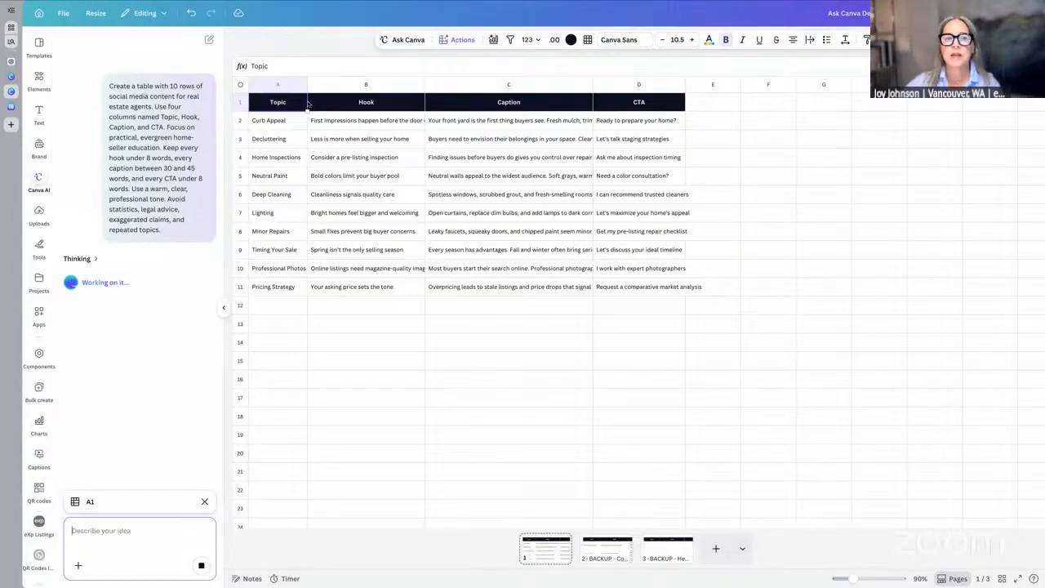
Move the Topic header from cell A1 onto B1 and select the emptied cell A1
drag(308, 102, 317, 100)
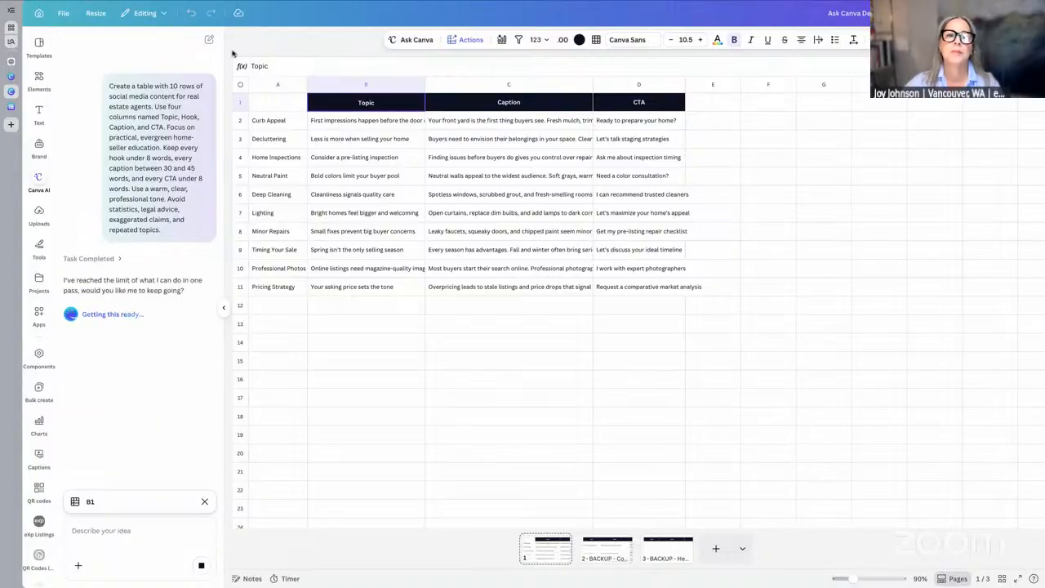
click(292, 107)
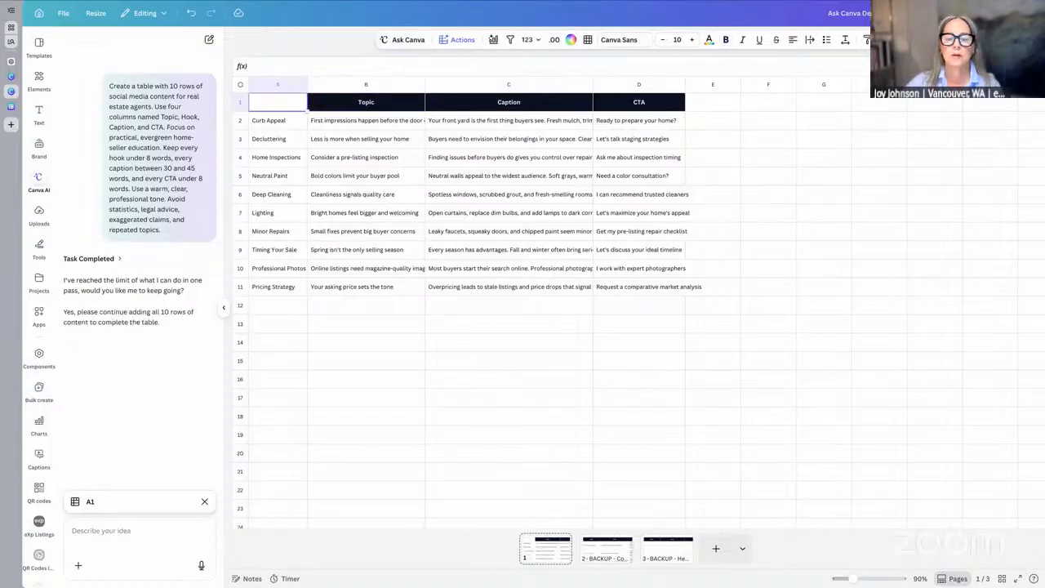
Look through the two backup pages and highlight the Hook, Caption and CTA columns in turn on page 3
click(596, 549)
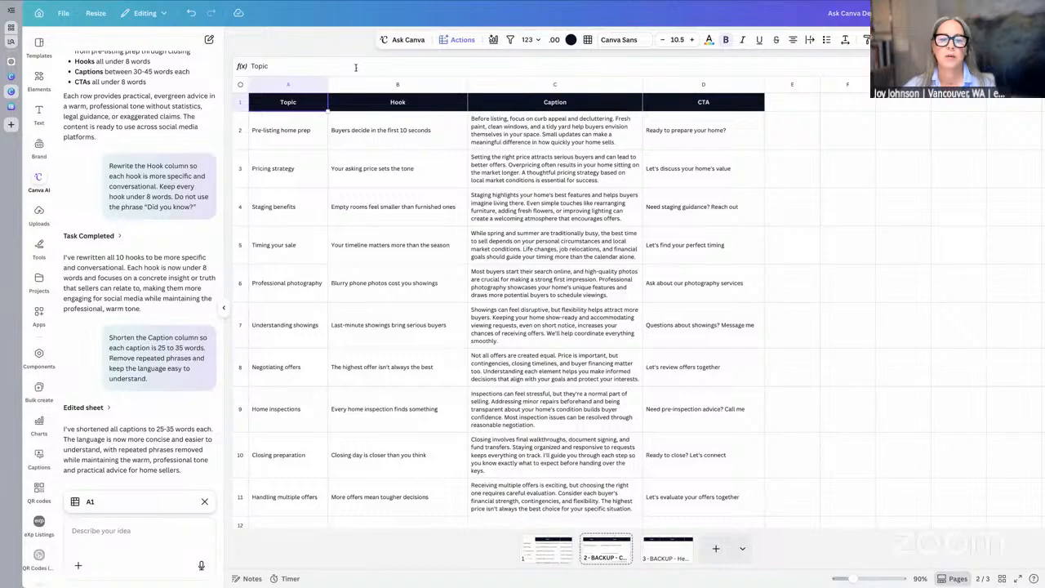
click(672, 551)
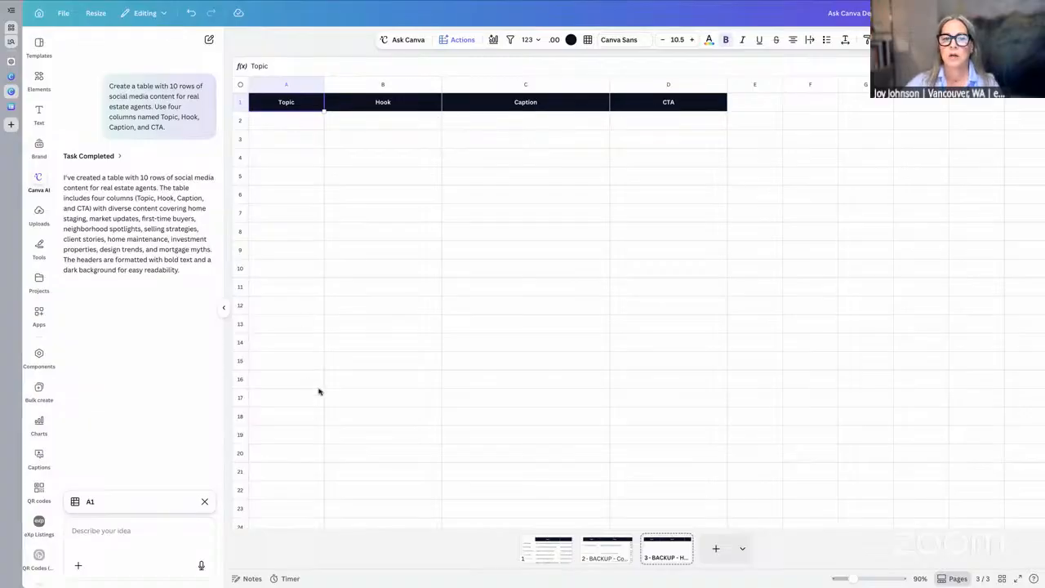
click(413, 85)
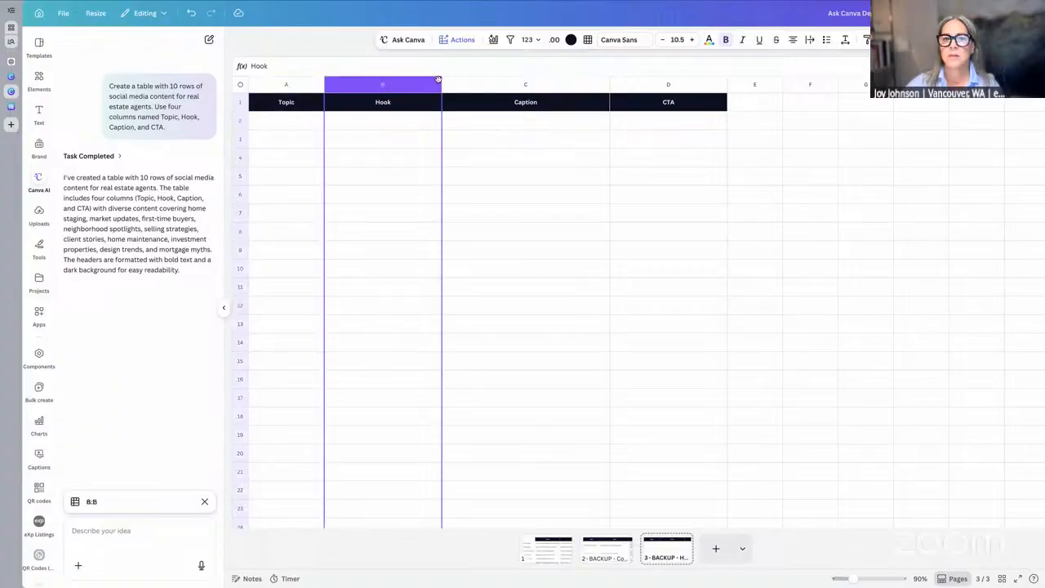
click(474, 85)
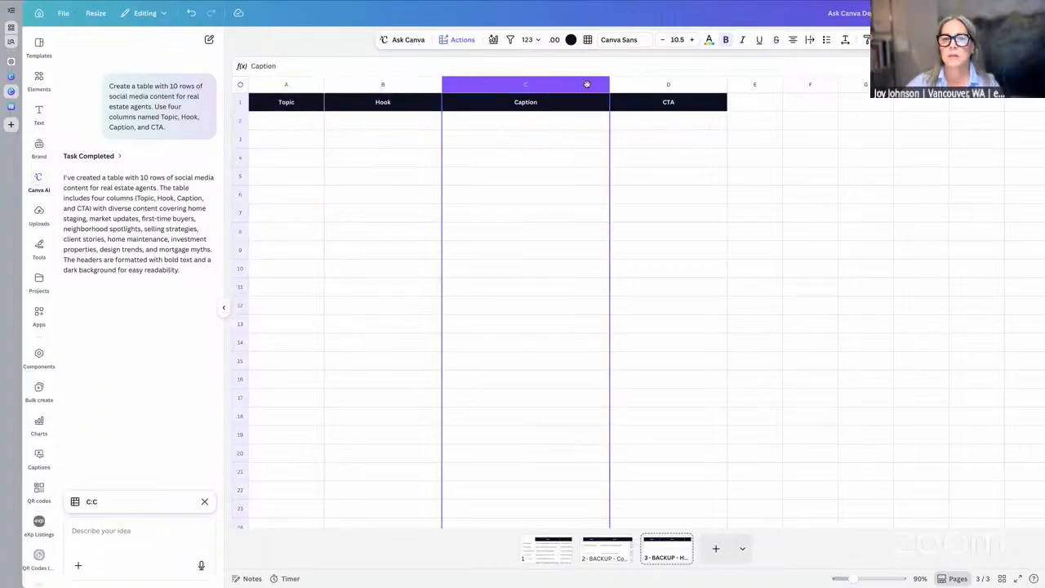
click(629, 85)
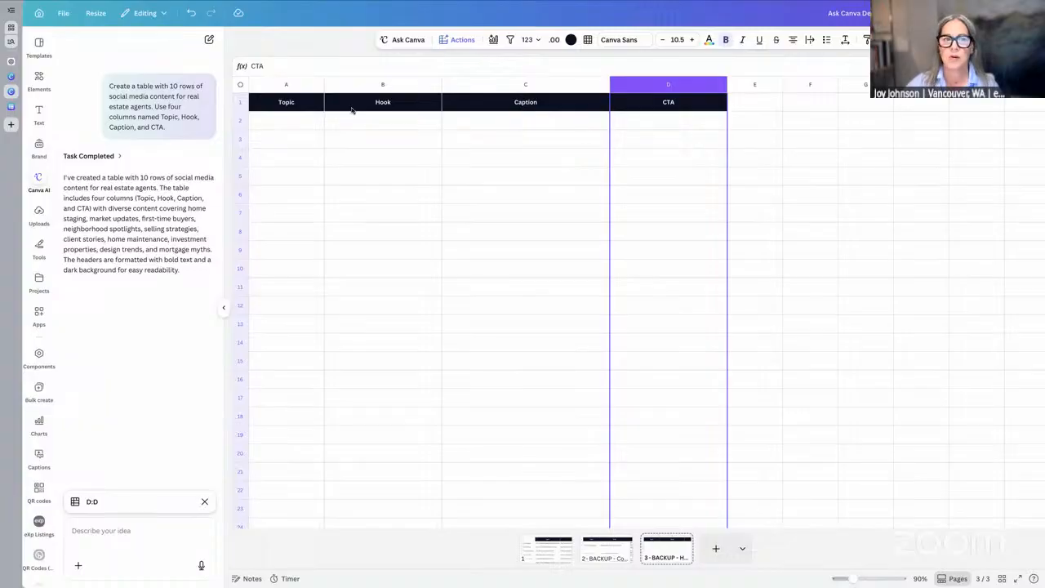
Highlight rows 2 through 5 one after another on page 3 to point out the content rows
click(241, 120)
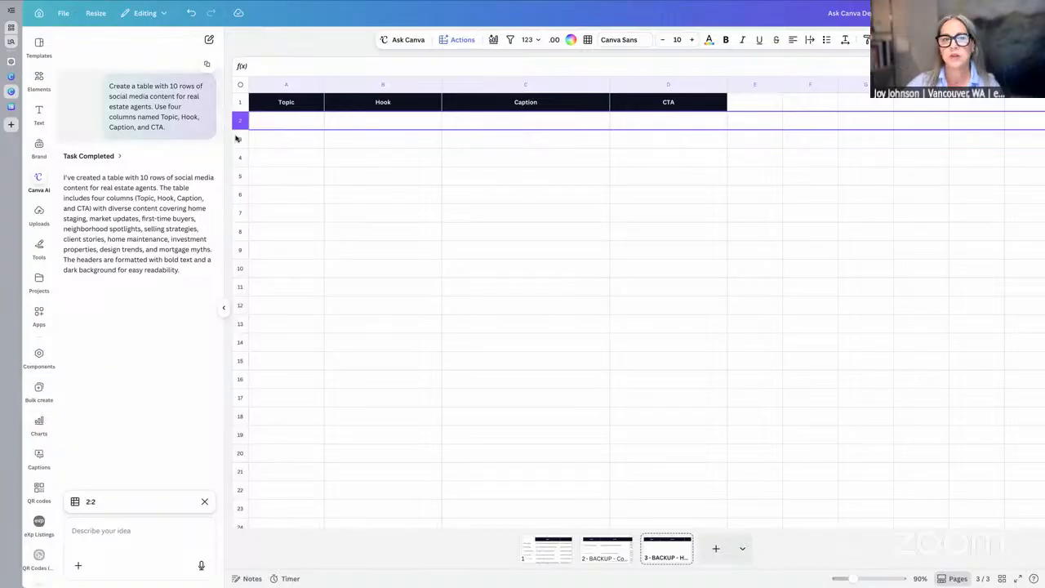
click(240, 143)
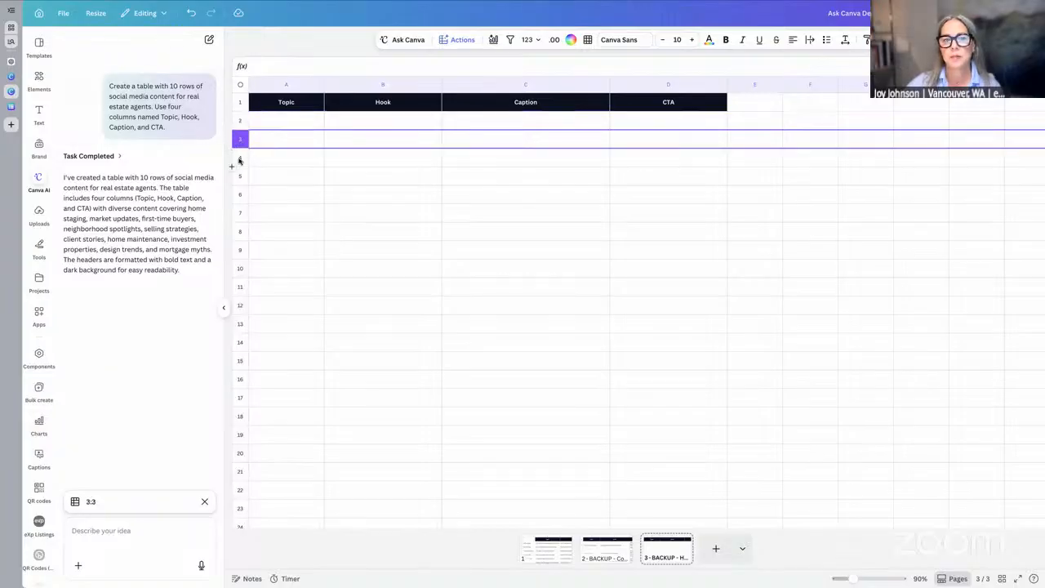
click(240, 158)
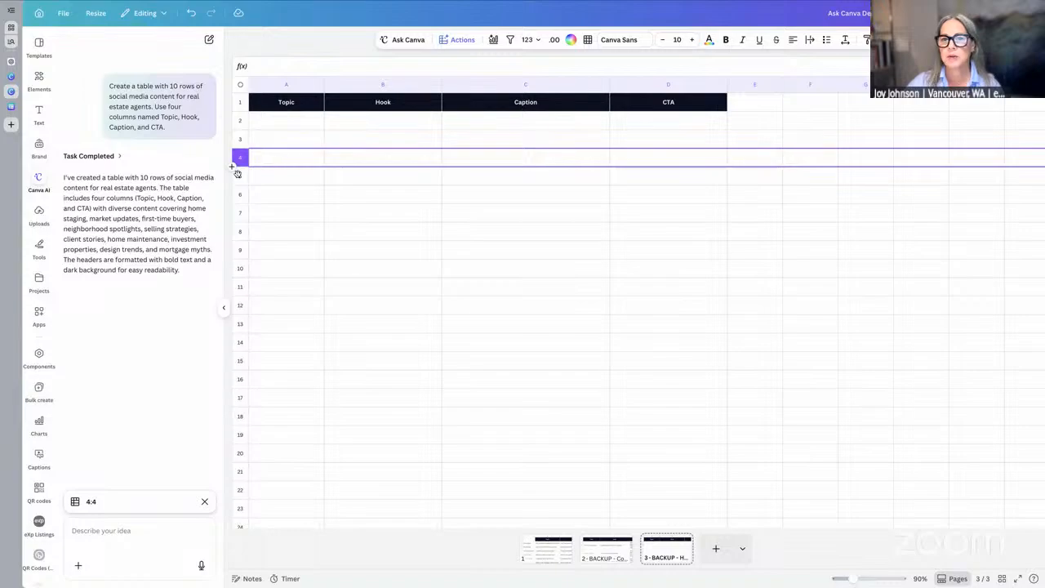
click(239, 176)
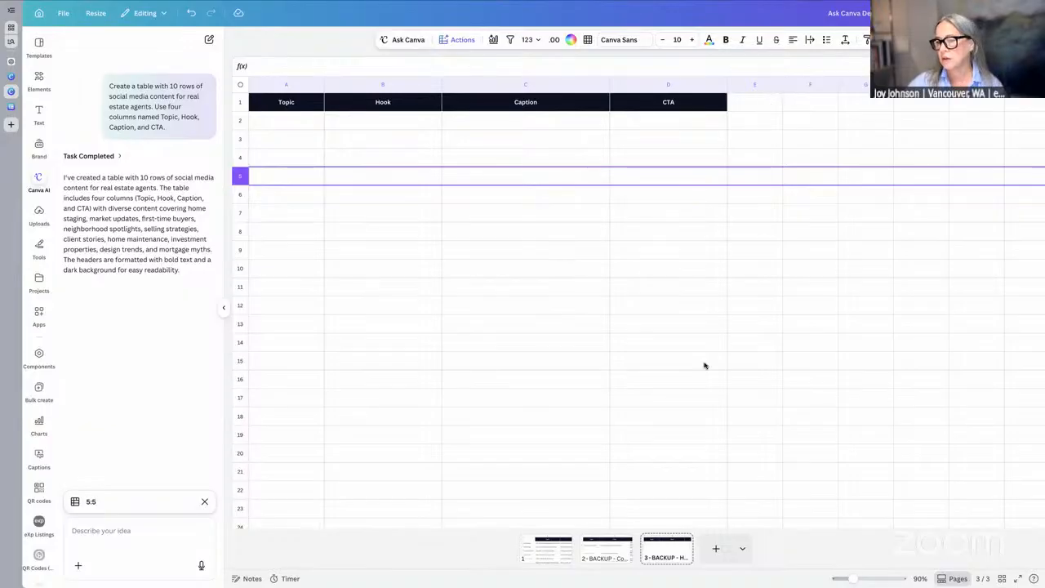
Check the page 2 backup, return to page 1 and undo the header move to restore Topic in A1 and Hook in B1
click(599, 552)
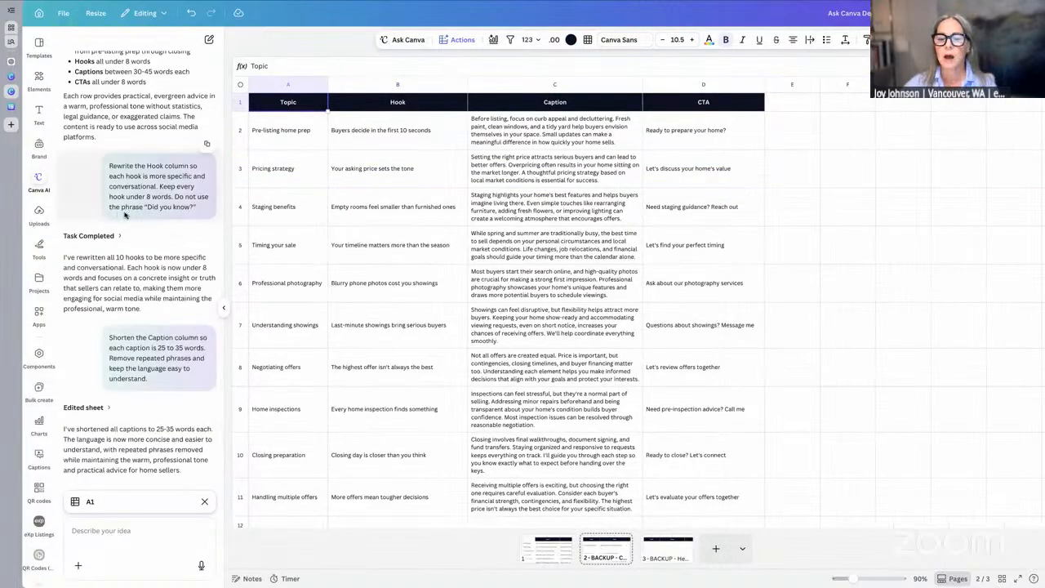
click(561, 554)
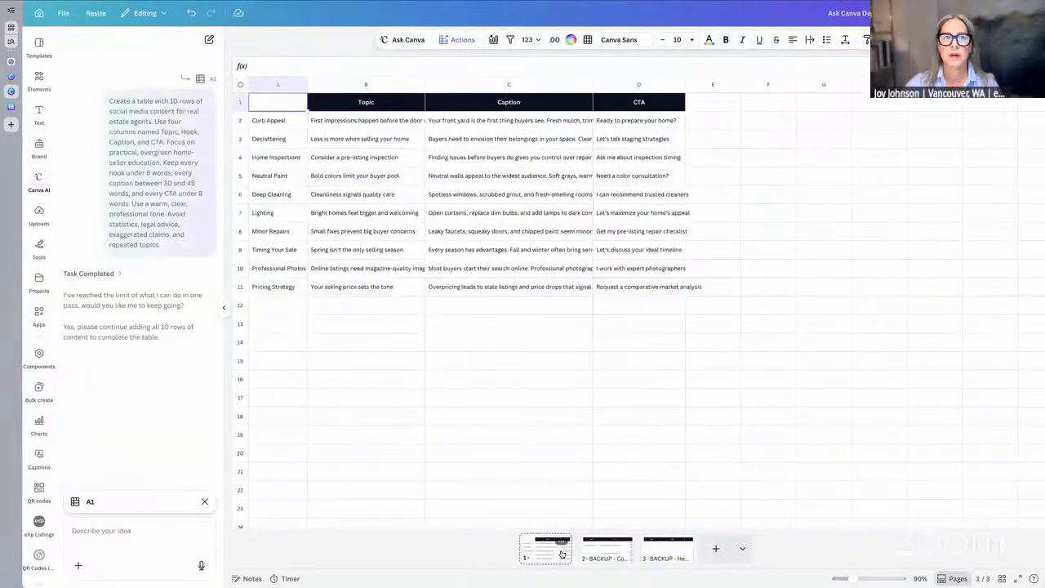
click(190, 14)
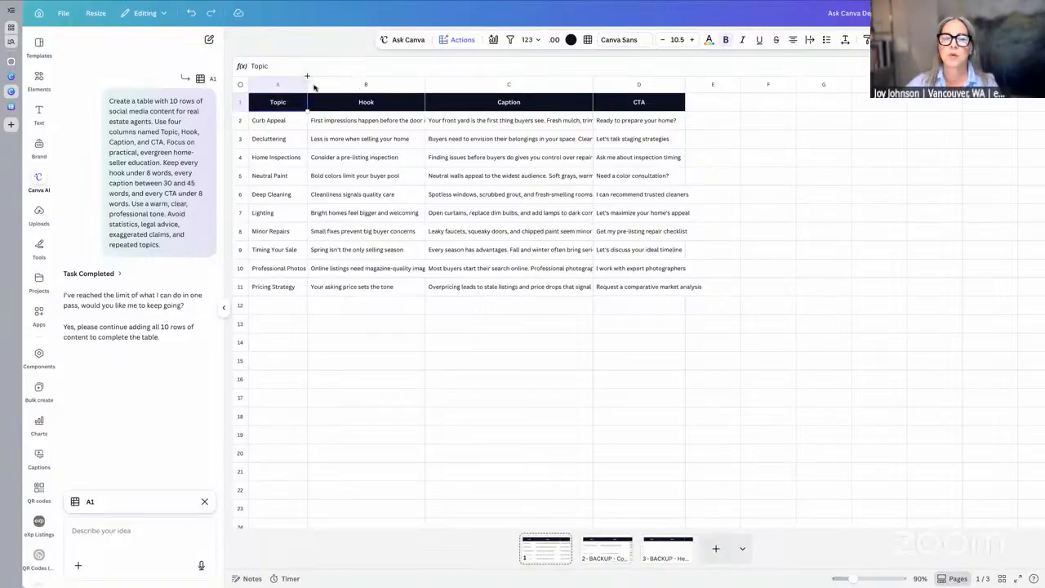
Widen the Topic and Hook columns and wrap the text in the Caption column
drag(313, 85, 335, 85)
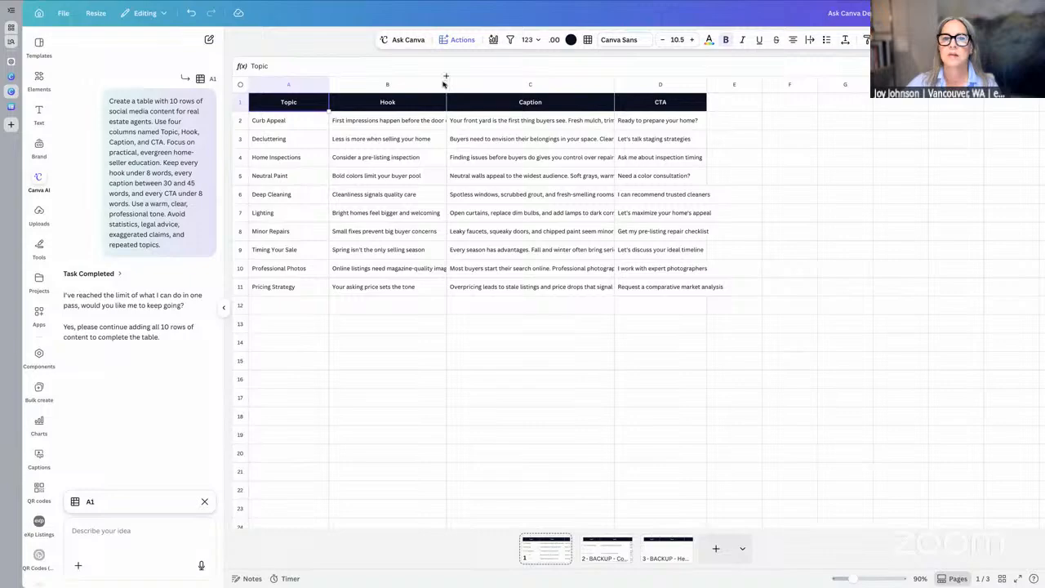
drag(445, 81, 472, 85)
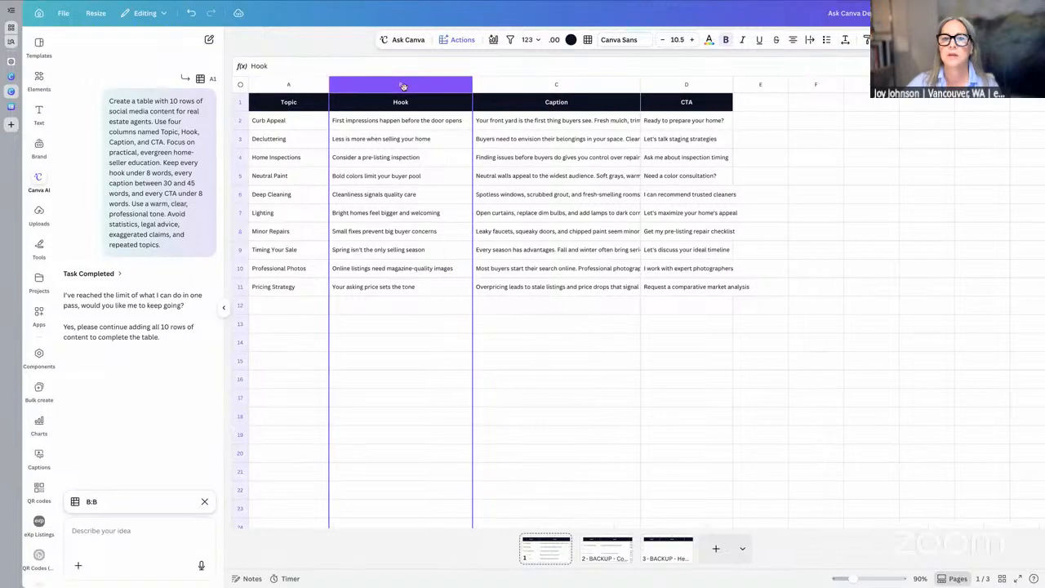
click(633, 84)
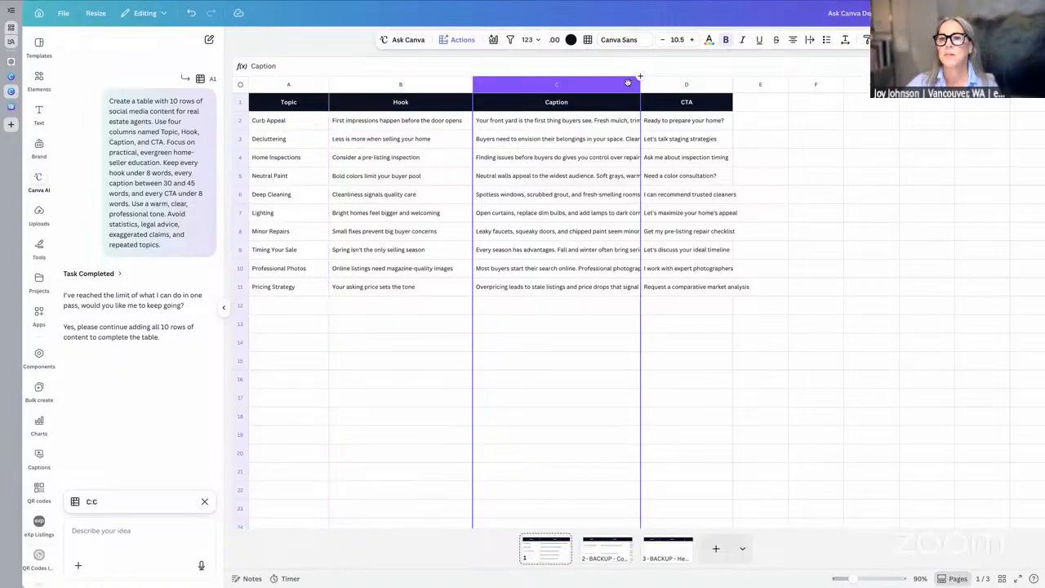
click(808, 39)
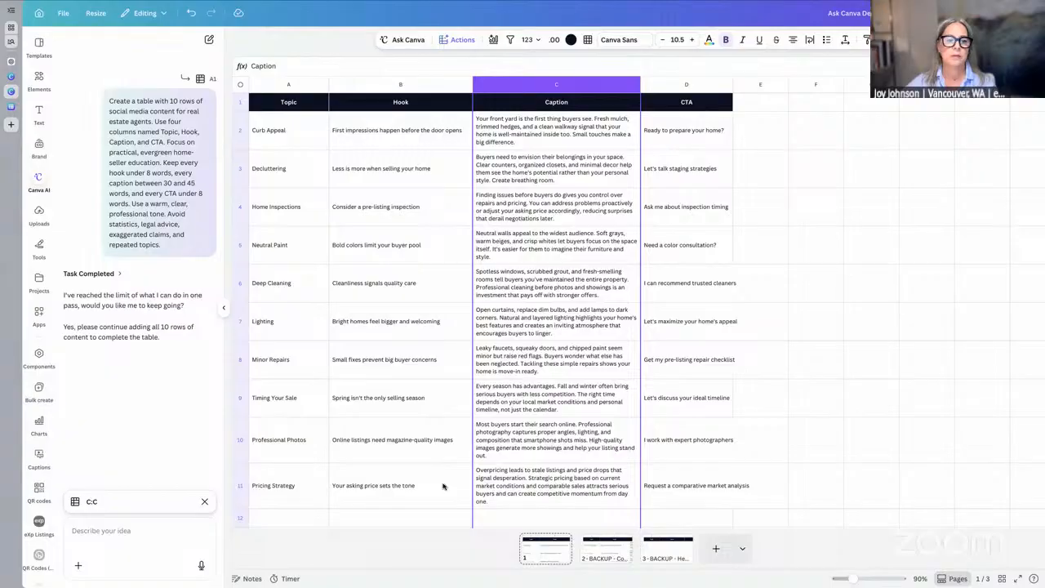
Ask Canva to rewrite the Hook column as more specific and conversational, under 8 words each, without "Did you know?", and highlight that column
click(77, 529)
text(Rewrite the Hook column so each hook is more specific and conversational. Keep every hook under 8 words. Do not use the phrase "Did you know?")
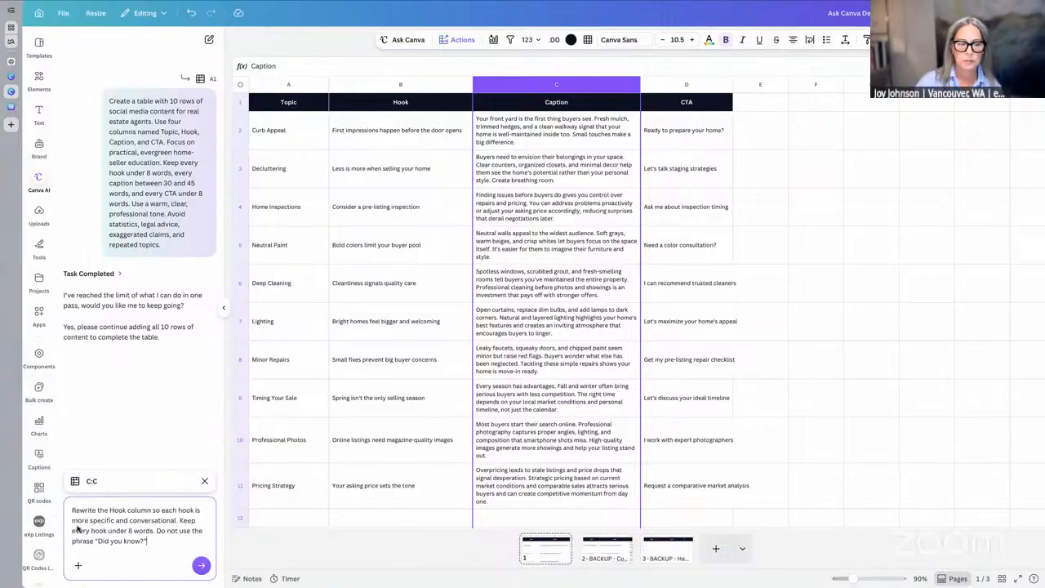
key(Return)
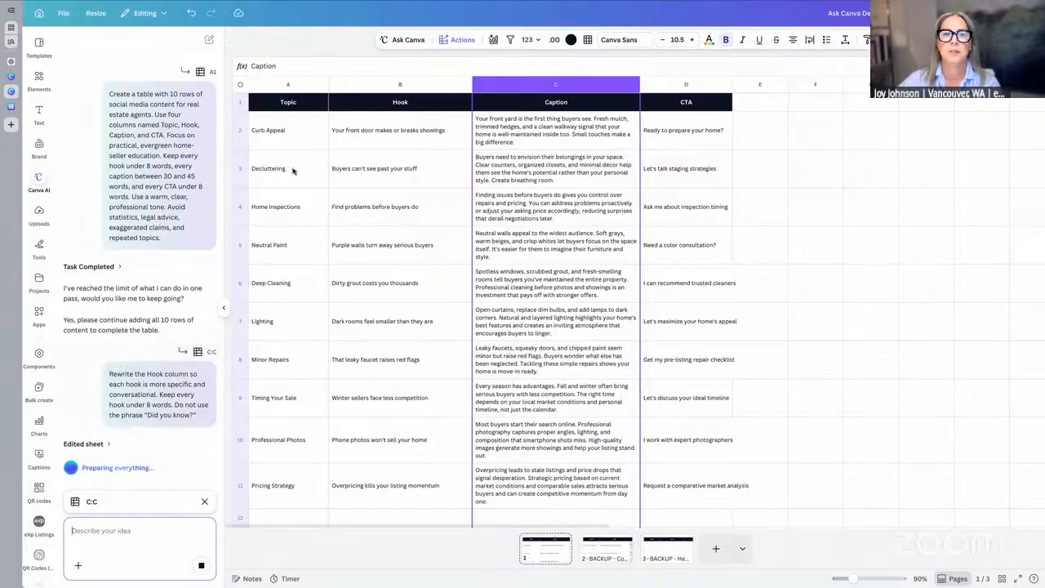
click(363, 84)
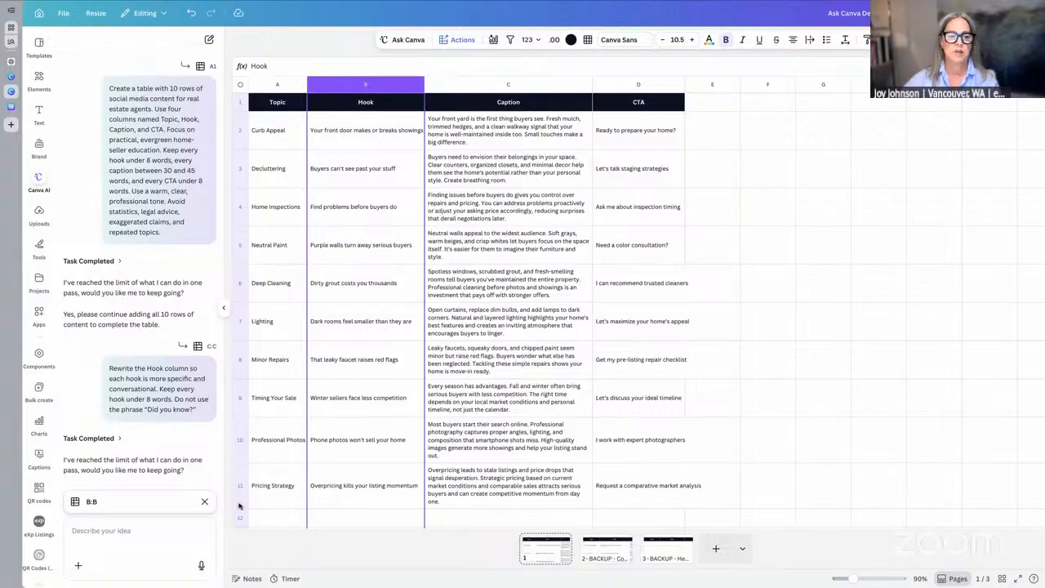
Select the Caption column and ask Canva to shorten each caption to 25 to 35 words, remove repeated phrases and keep the language easy to understand
scroll(37, 539, down, 3)
scroll(37, 543, down, 5)
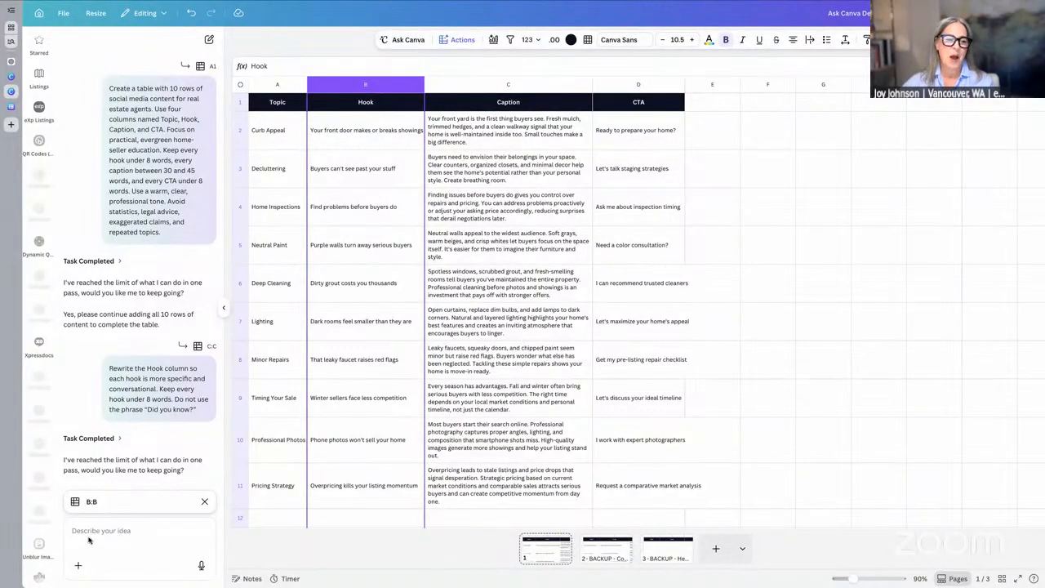
click(438, 87)
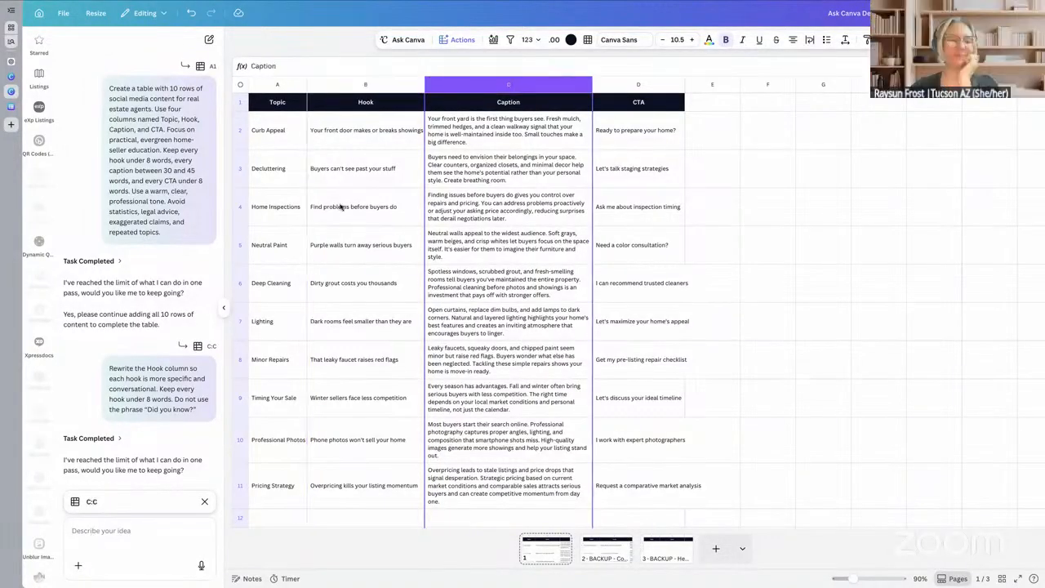
click(82, 533)
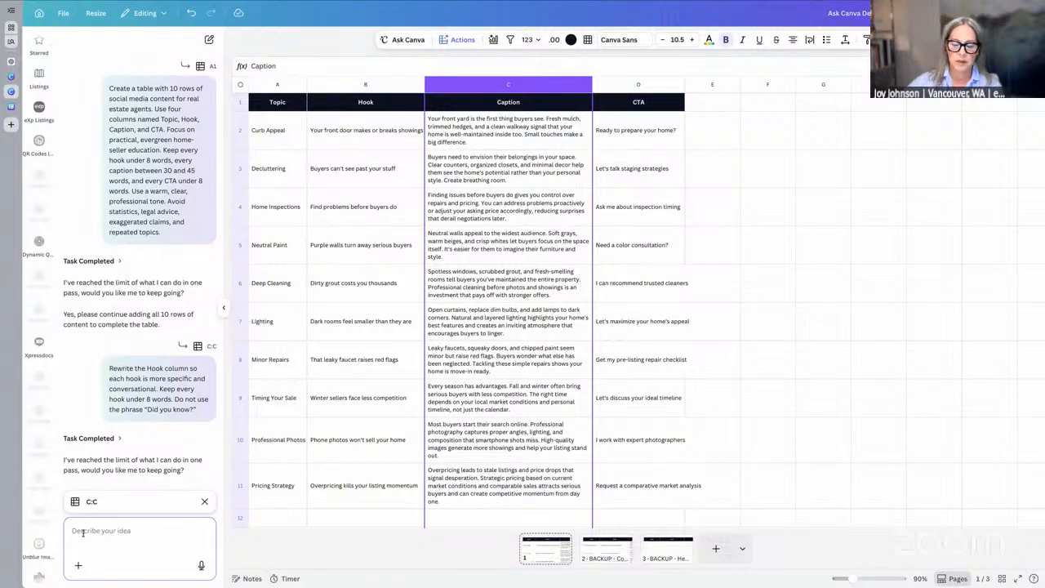
text(Shorten the Caption column so each caption is 25 to 35 words. Remove repeated phrases and keep the language easy to understand.)
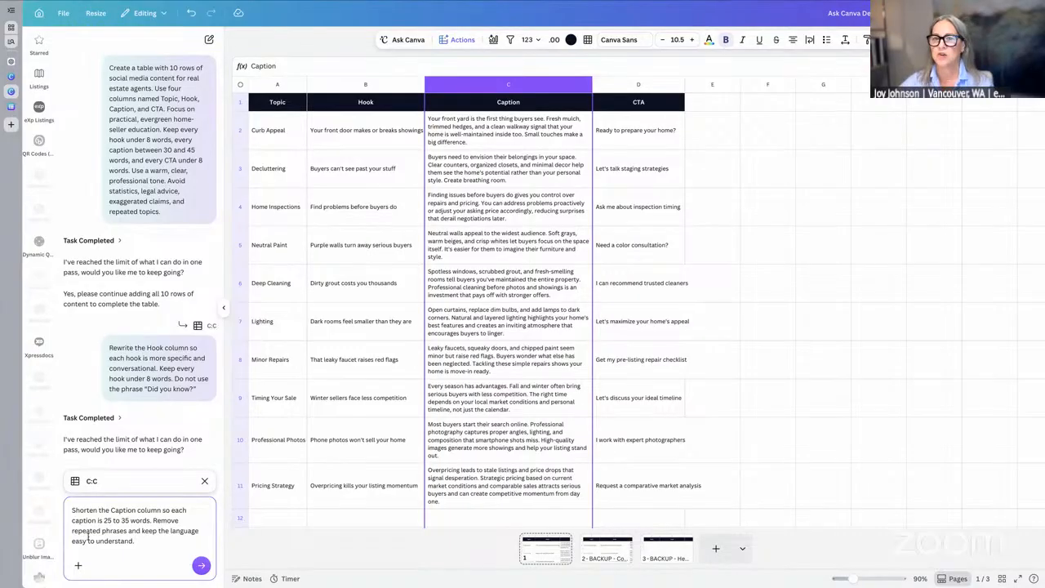
click(201, 565)
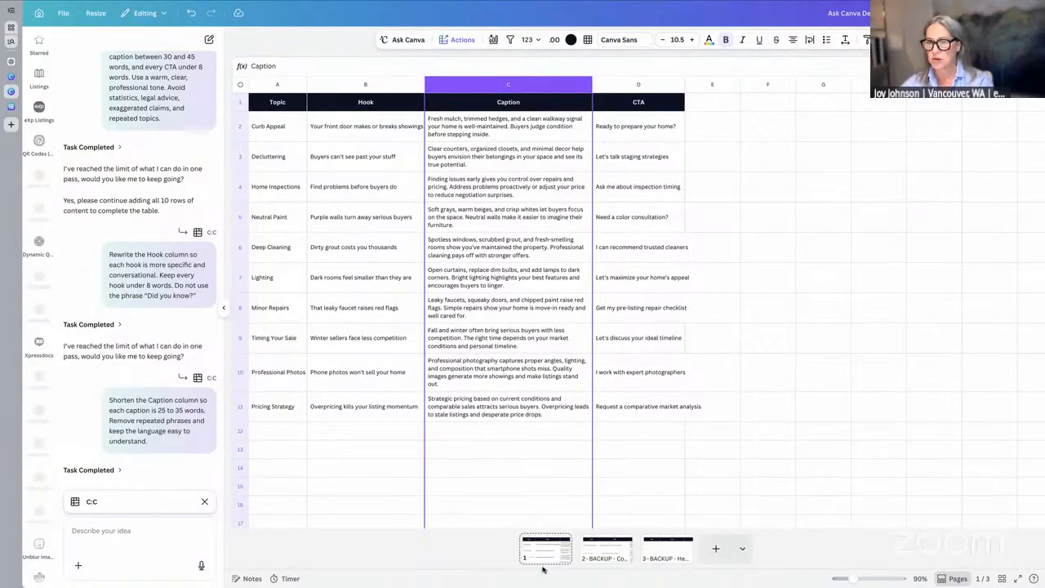
With row 6 selected, ask Canva to replace it with a new, non-repeating seller-education topic in the same four-column structure
click(80, 531)
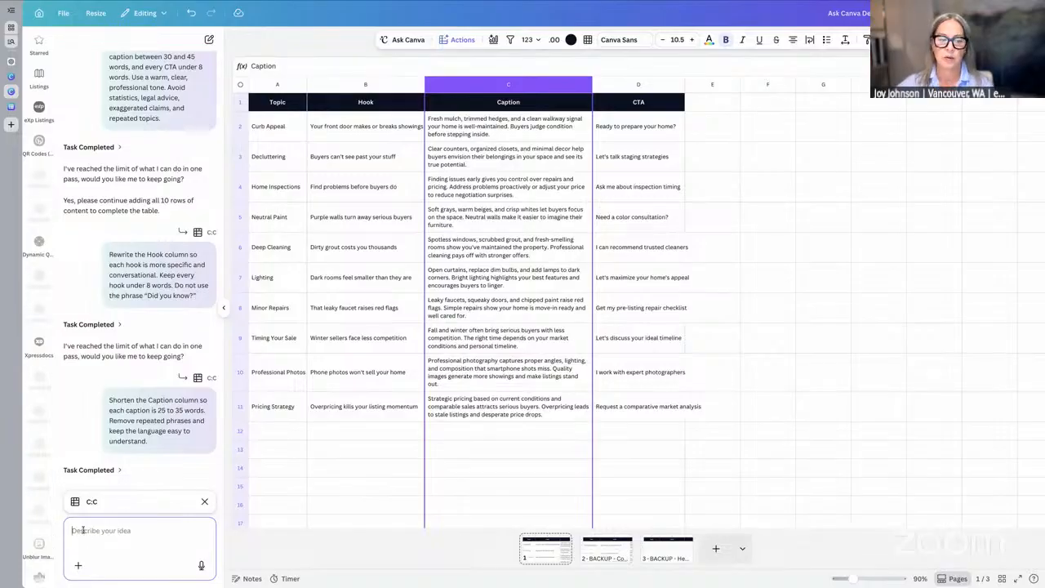
text(Replace row 6 with a new seller-education topic that does not repeat any other topic in the sheet. Keep the same four-column structure.)
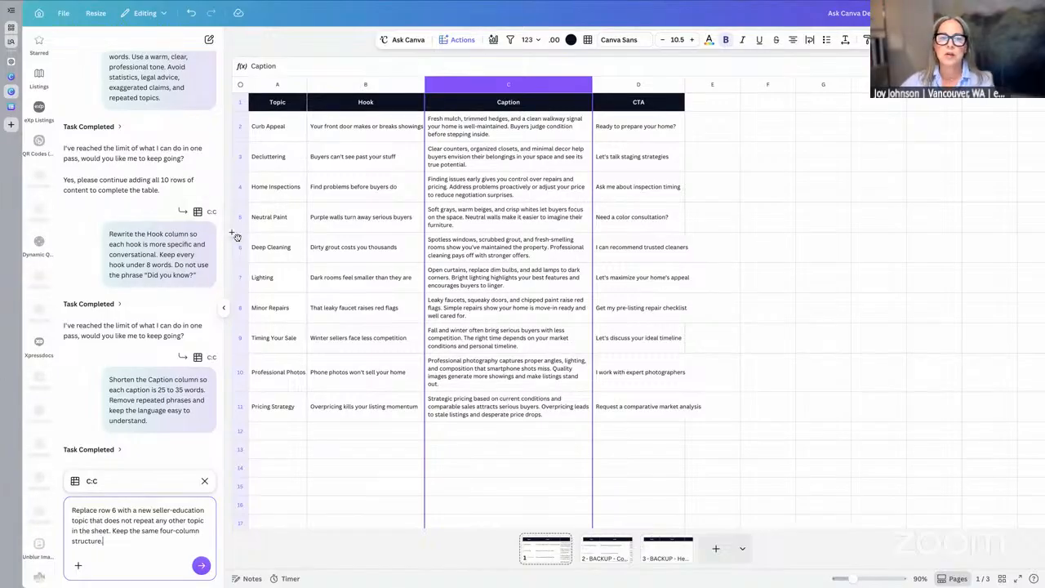
click(238, 237)
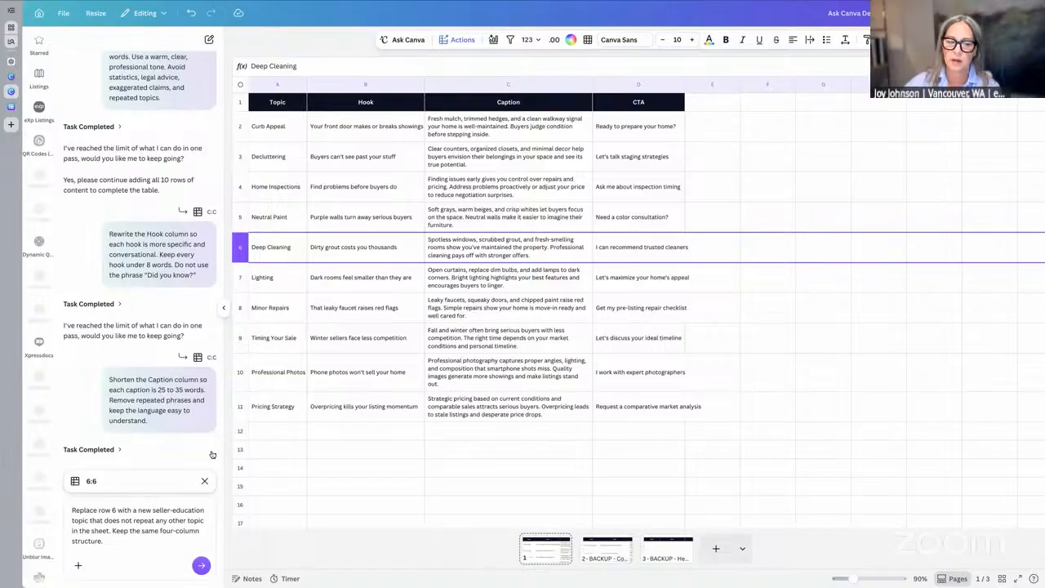
click(200, 566)
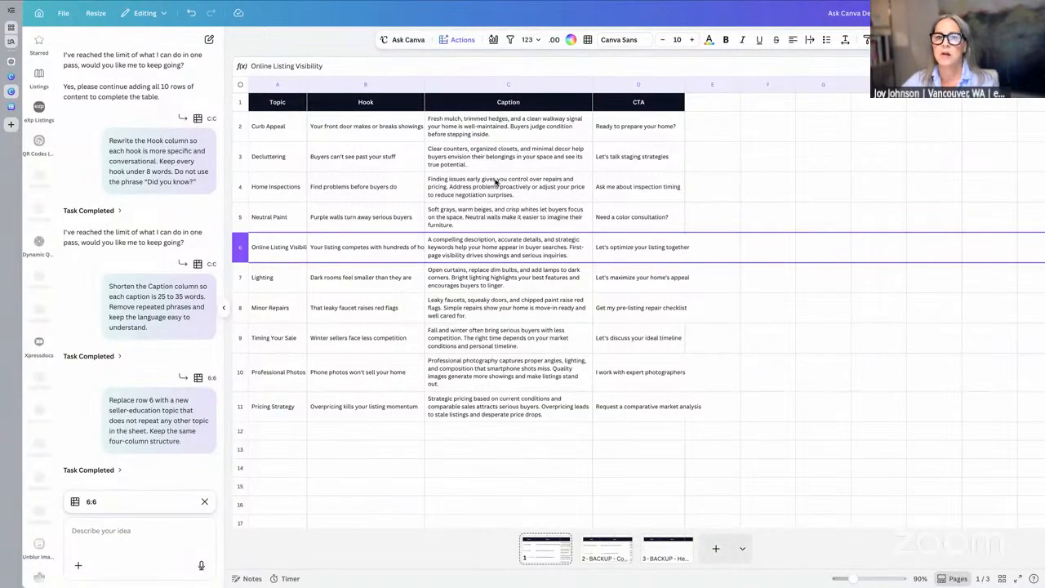
Try Magic Write on the Curb Appeal caption in C2 with the prompt "make this more conversational", and back out without inserting the suggestion
click(506, 133)
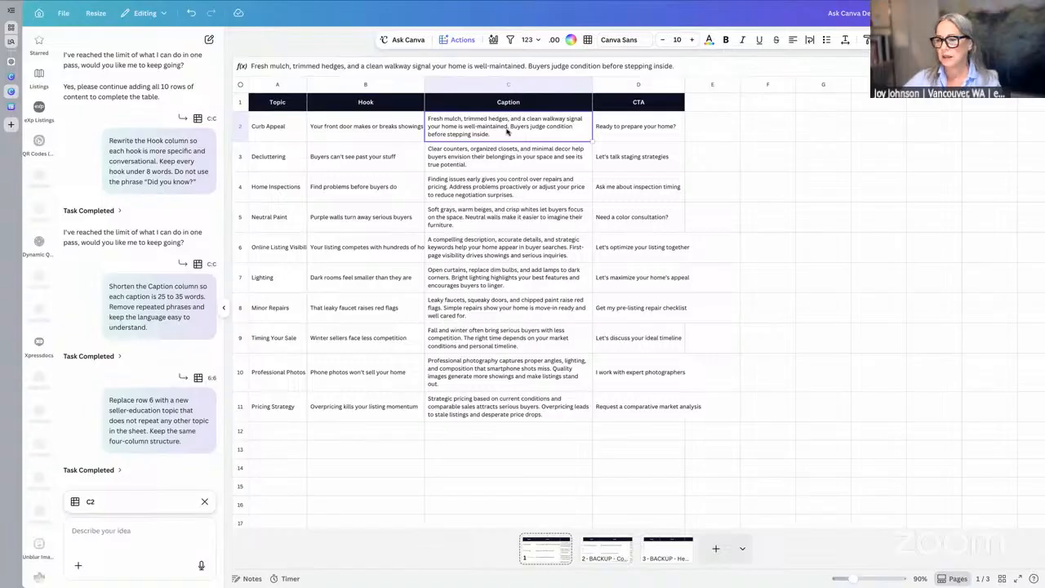
click(462, 40)
scroll(464, 108, down, 2)
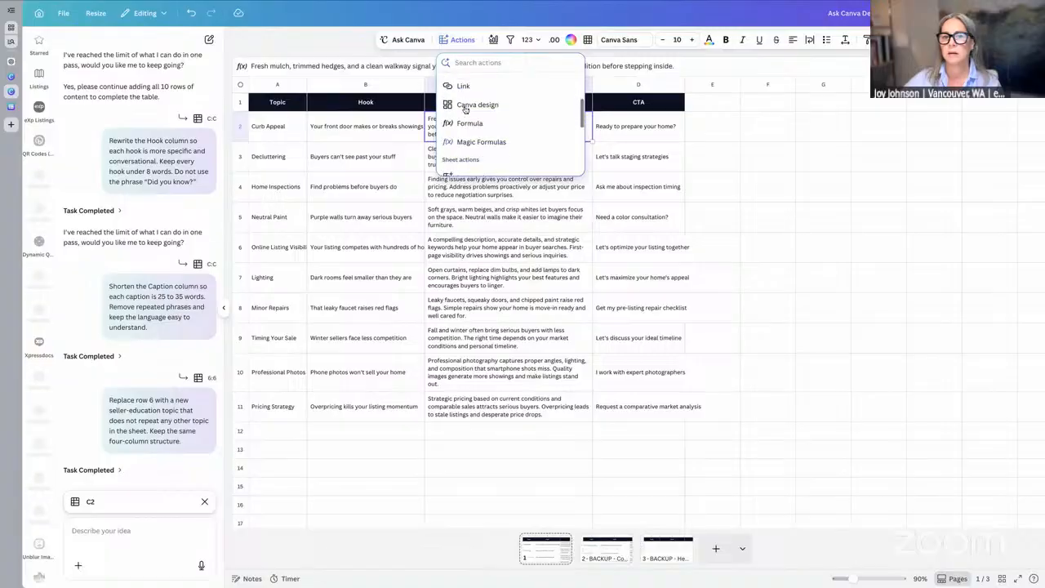
scroll(464, 109, up, 3)
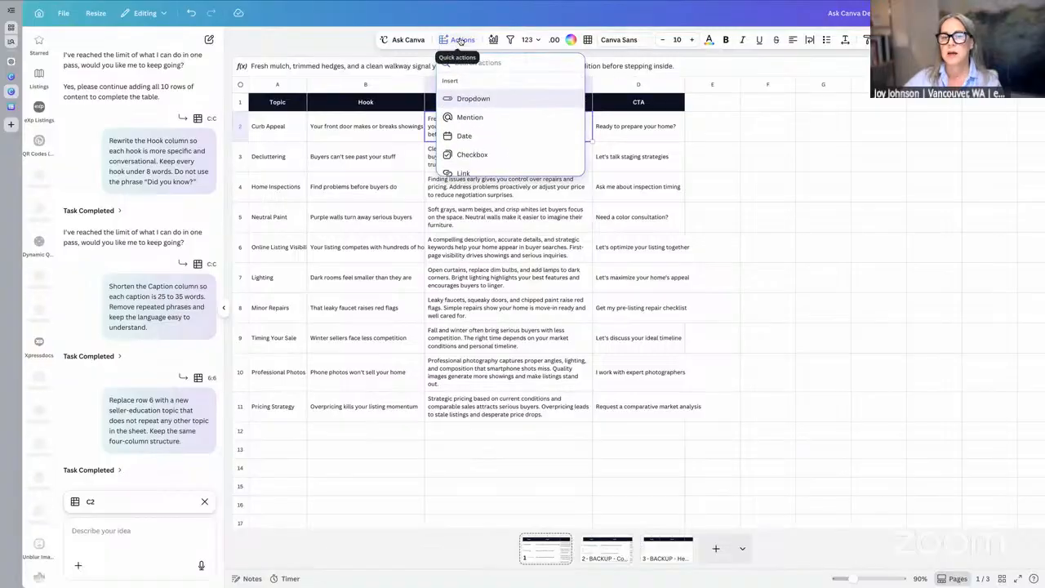
scroll(482, 119, down, 5)
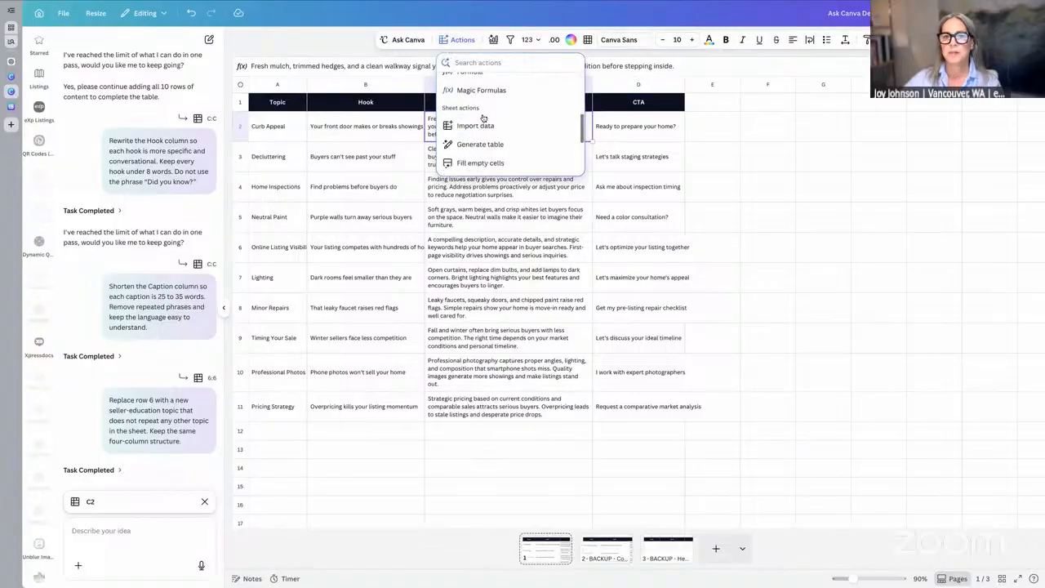
scroll(482, 118, down, 4)
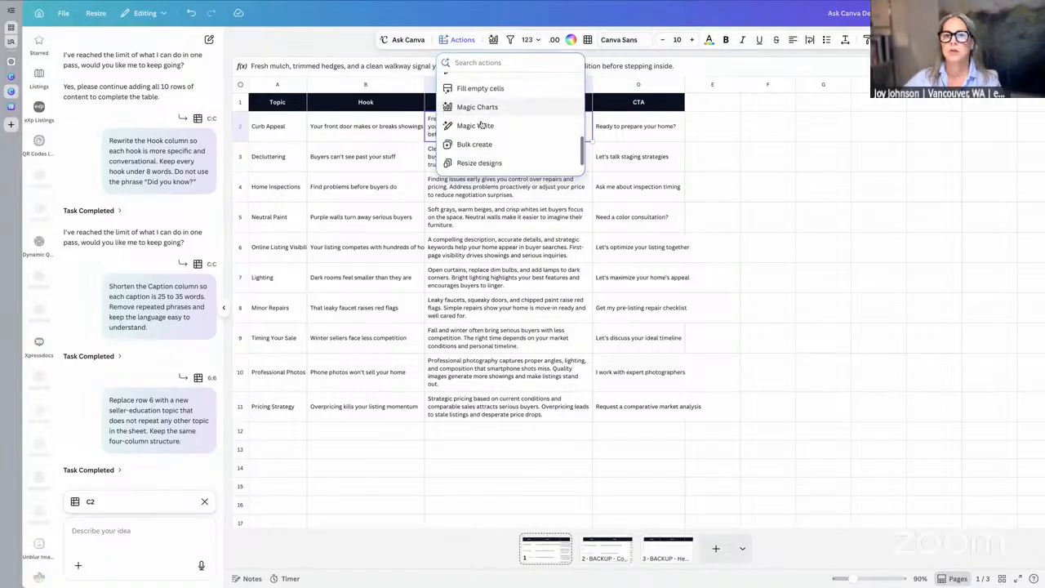
click(481, 125)
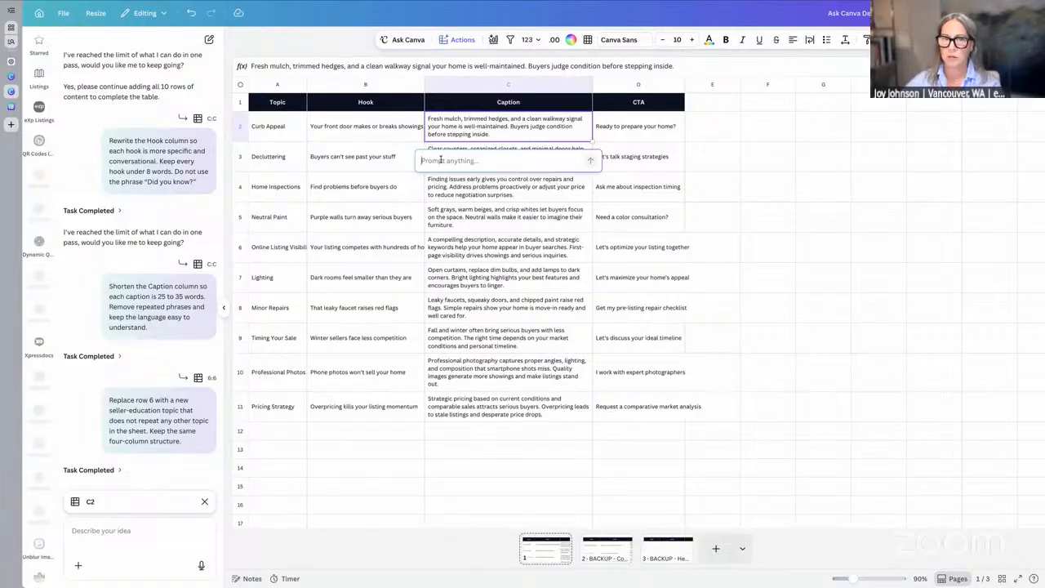
text(make )
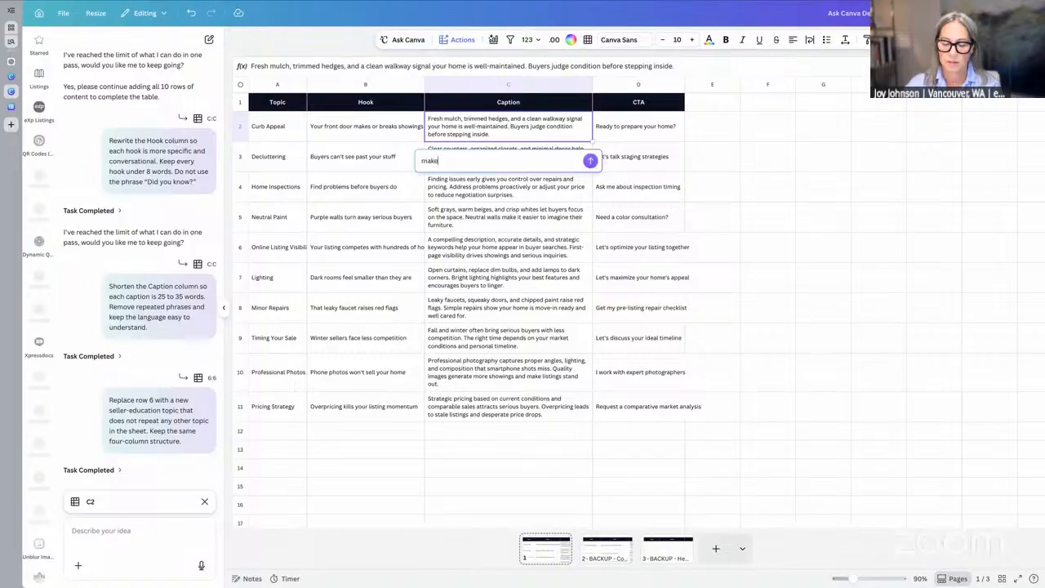
text(this m)
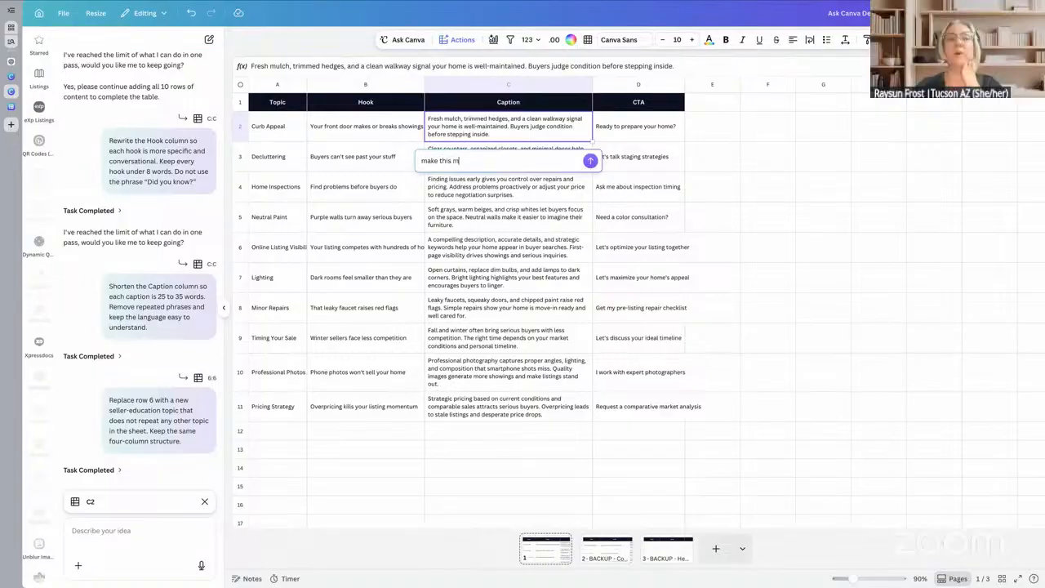
text(ore conve)
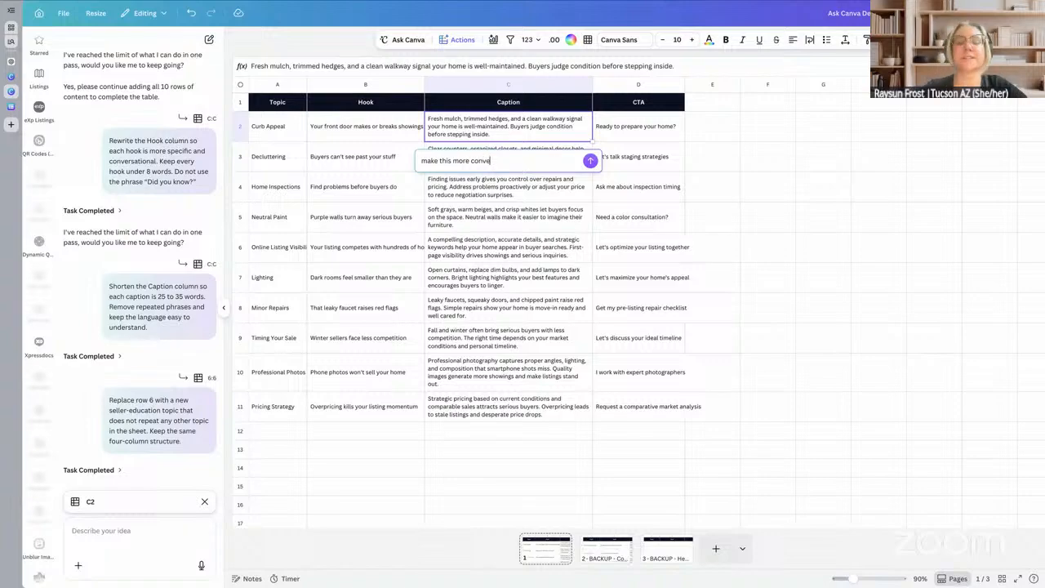
text(rsational)
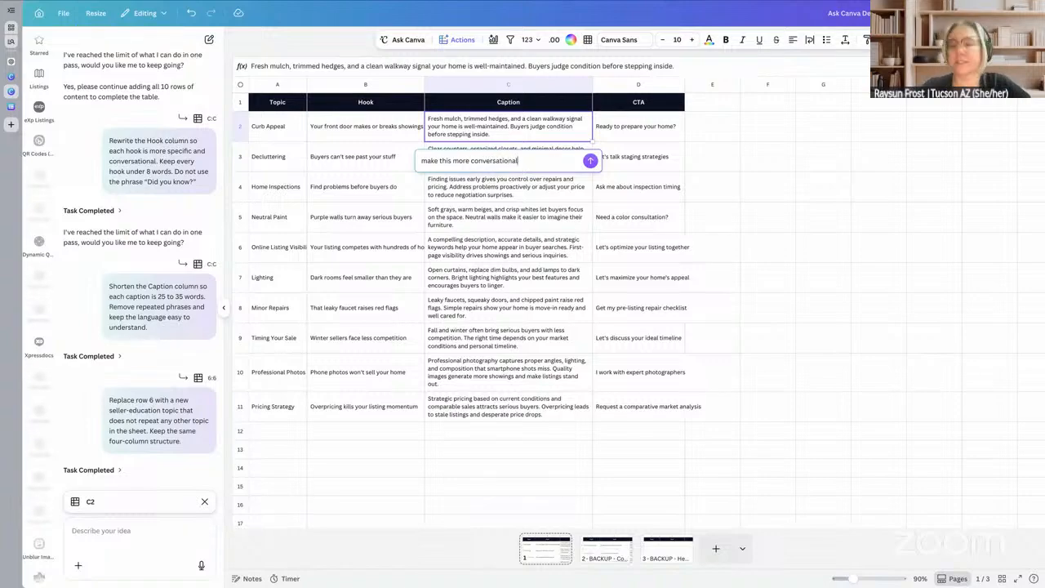
key(Return)
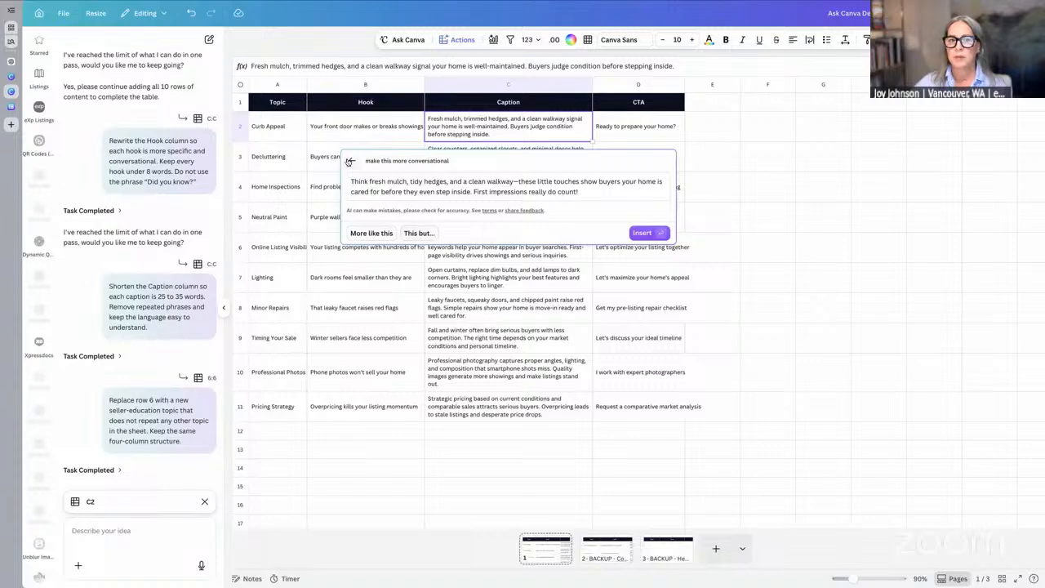
click(349, 161)
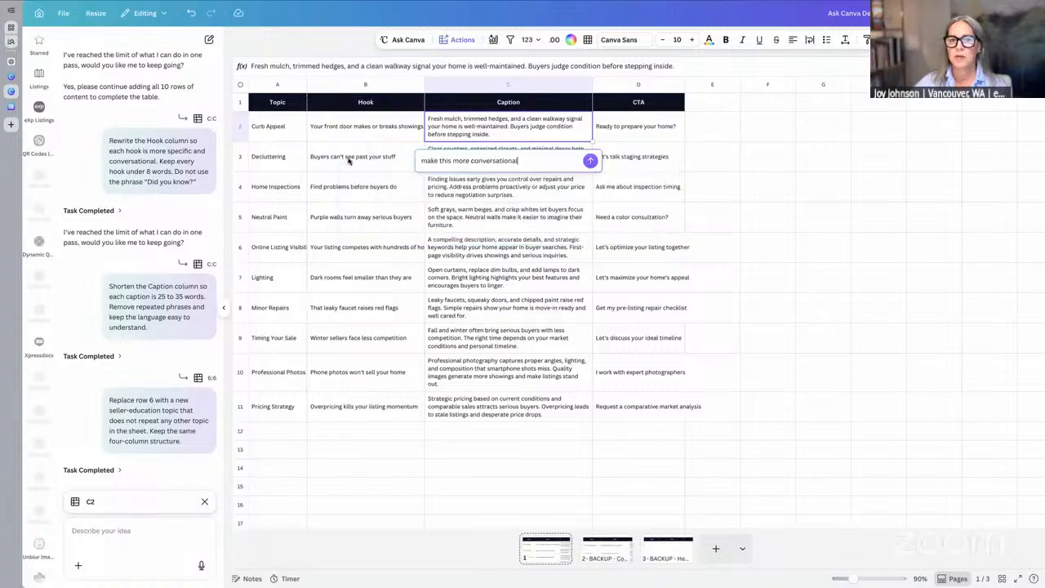
Preview a brand voice rewrite of the Curb Appeal caption in C2 without inserting it, and collapse the Ask Canva chat
click(455, 130)
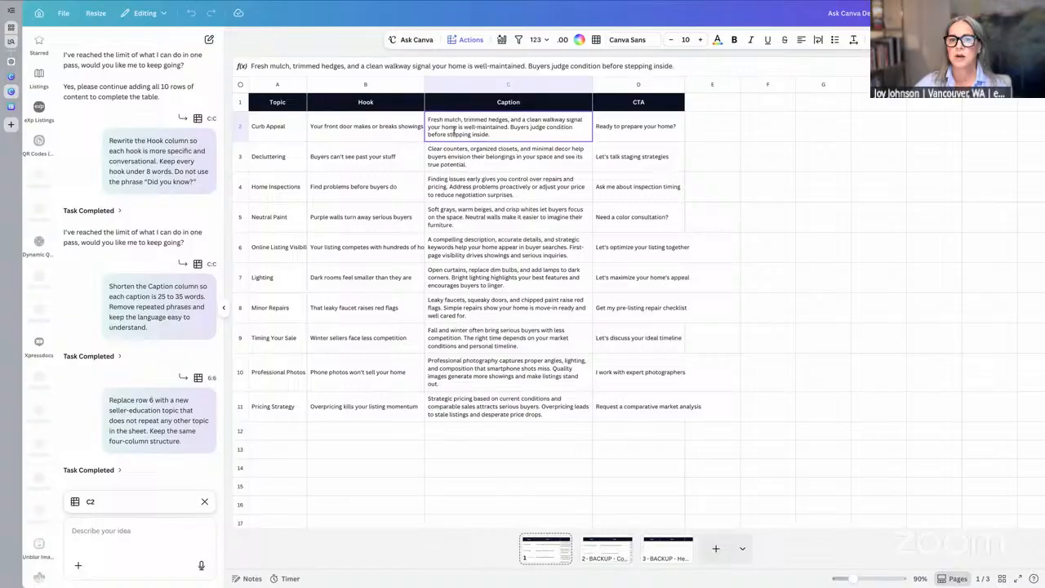
click(468, 39)
scroll(494, 127, down, 3)
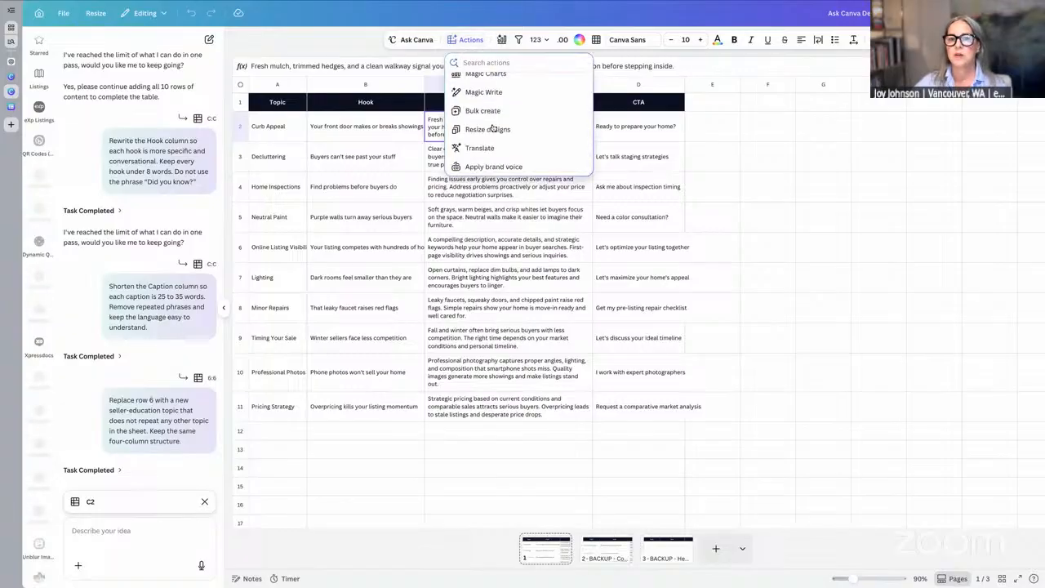
click(487, 167)
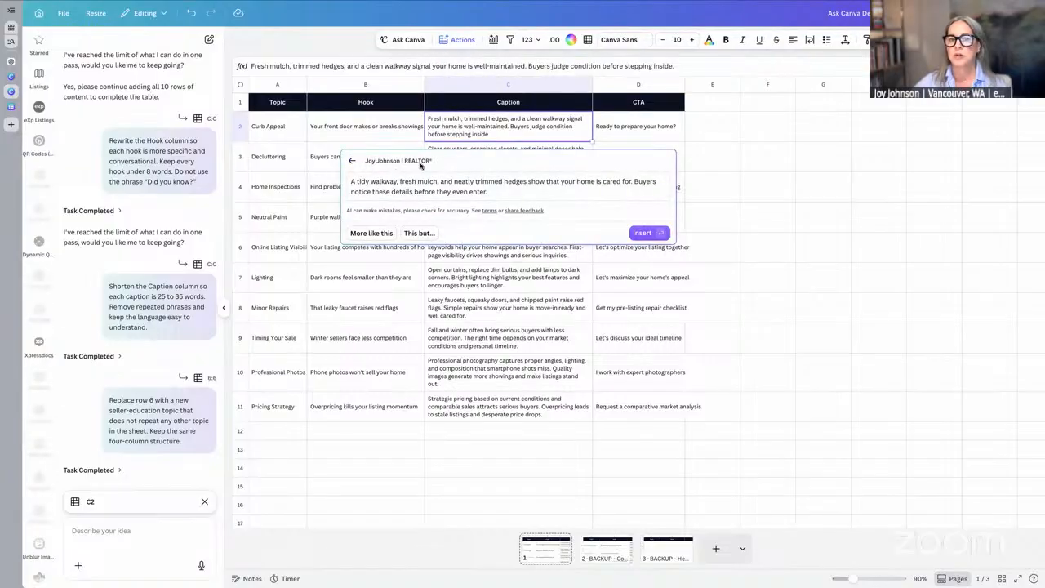
click(224, 309)
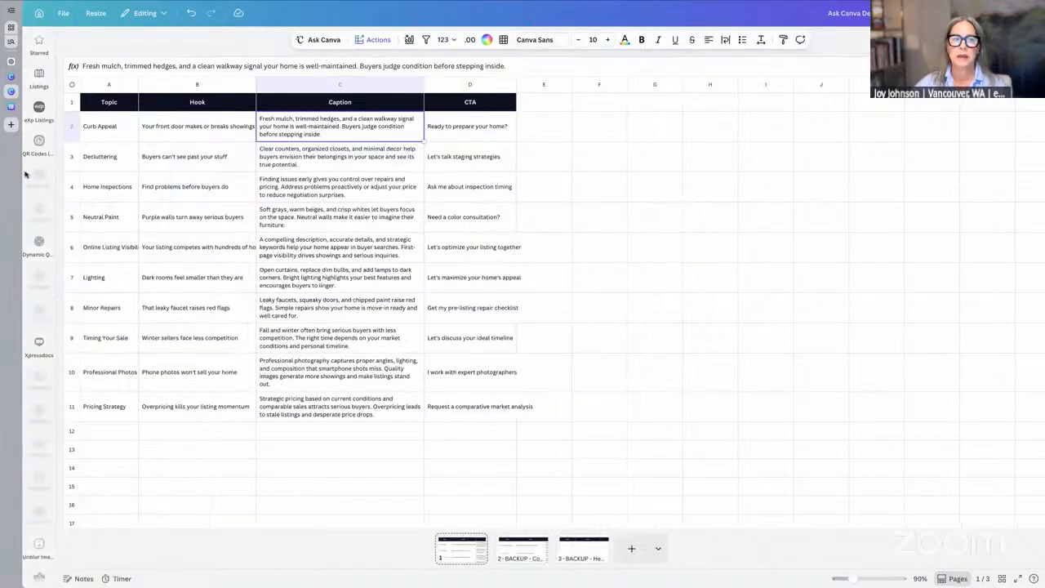
Look up the stored brand voice description in the brand kit, undoing the stray Subtitle text added to the sheet, and close the brand kit
scroll(39, 150, up, 7)
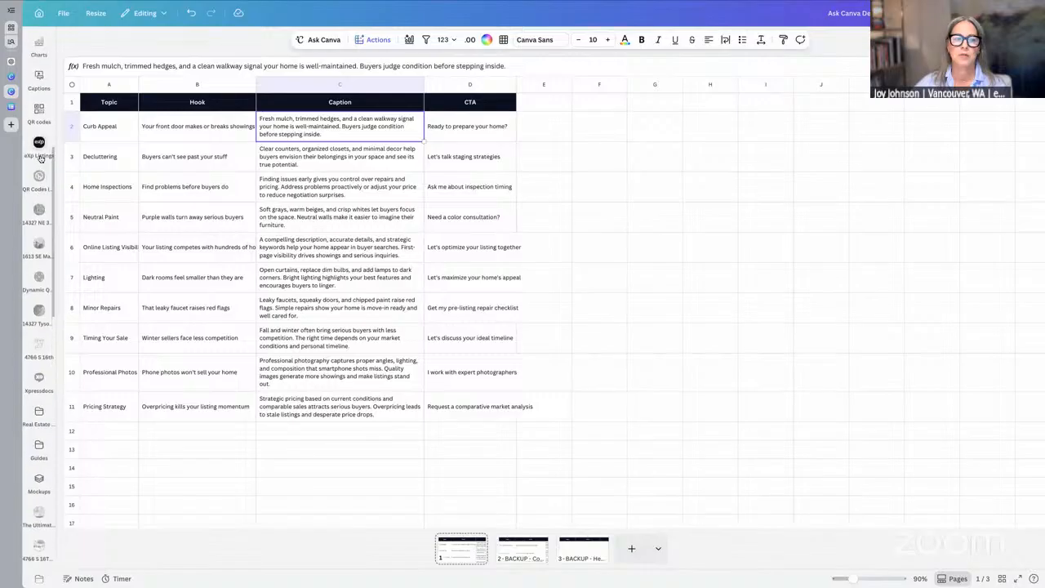
scroll(41, 159, up, 5)
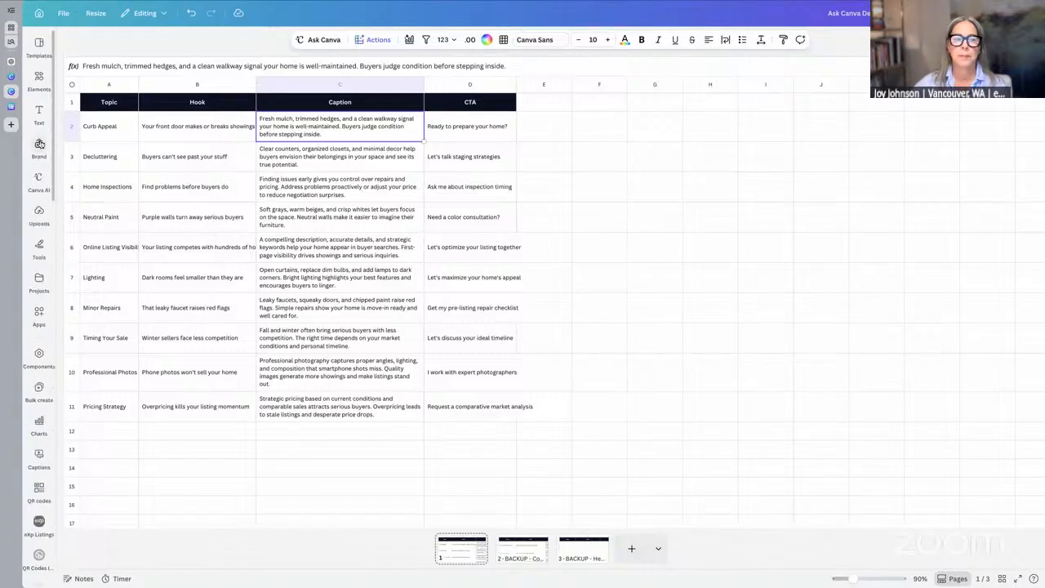
click(39, 145)
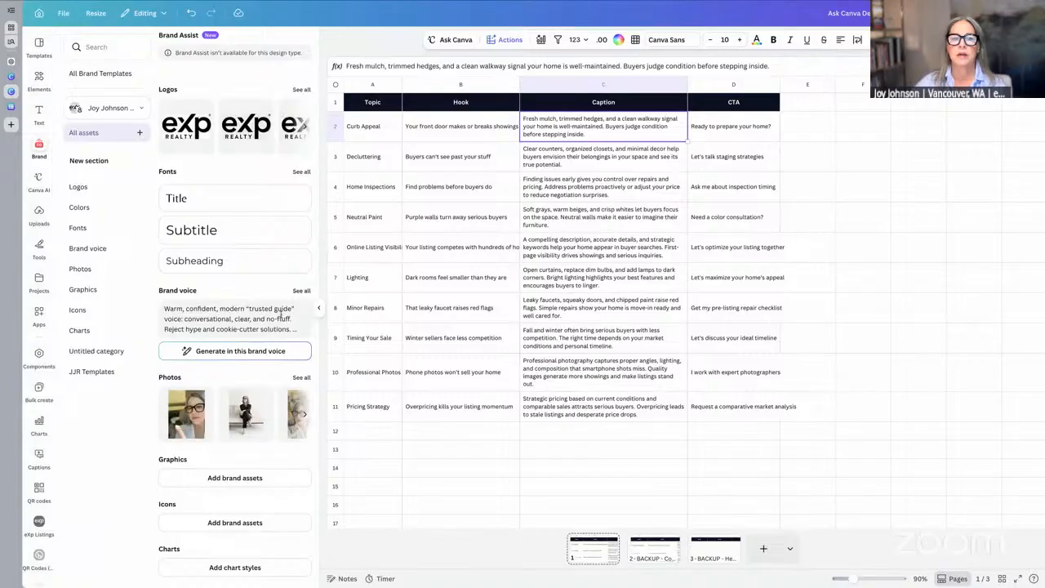
click(245, 300)
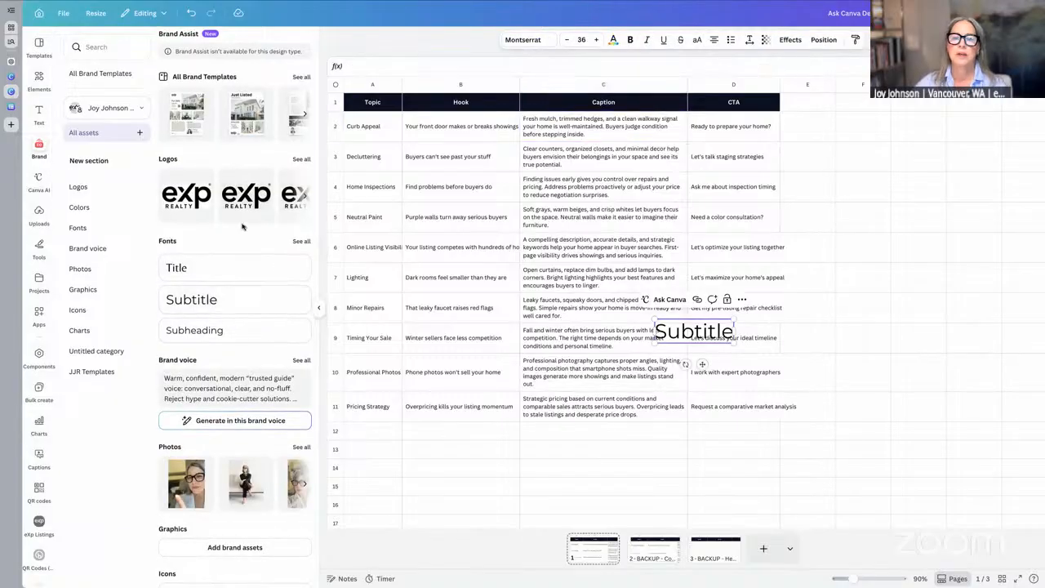
click(189, 13)
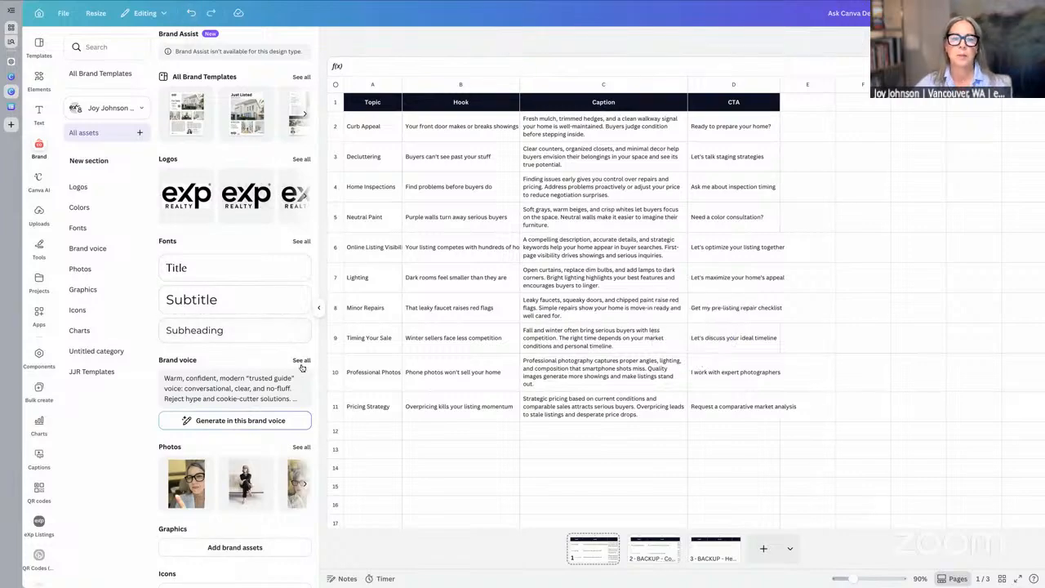
click(301, 360)
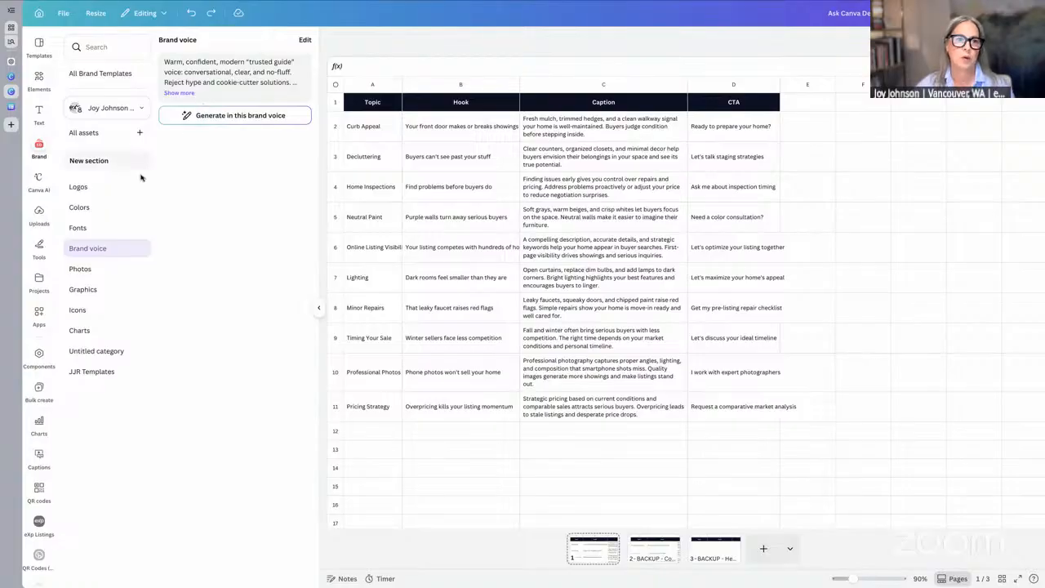
click(38, 148)
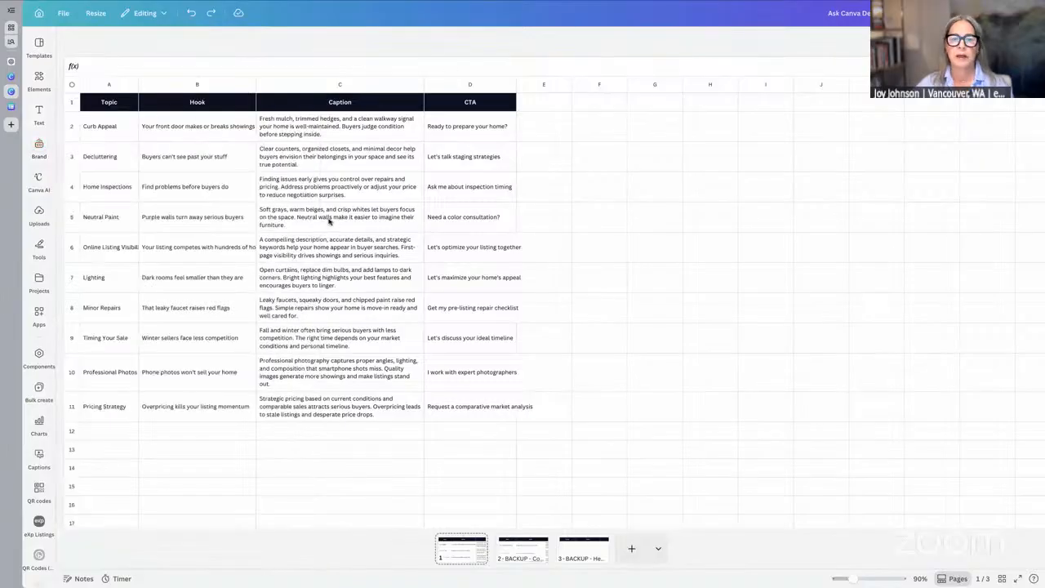
Open the backup content sheet on page 2 and attach its Hook column to the Ask Canva chat
click(538, 553)
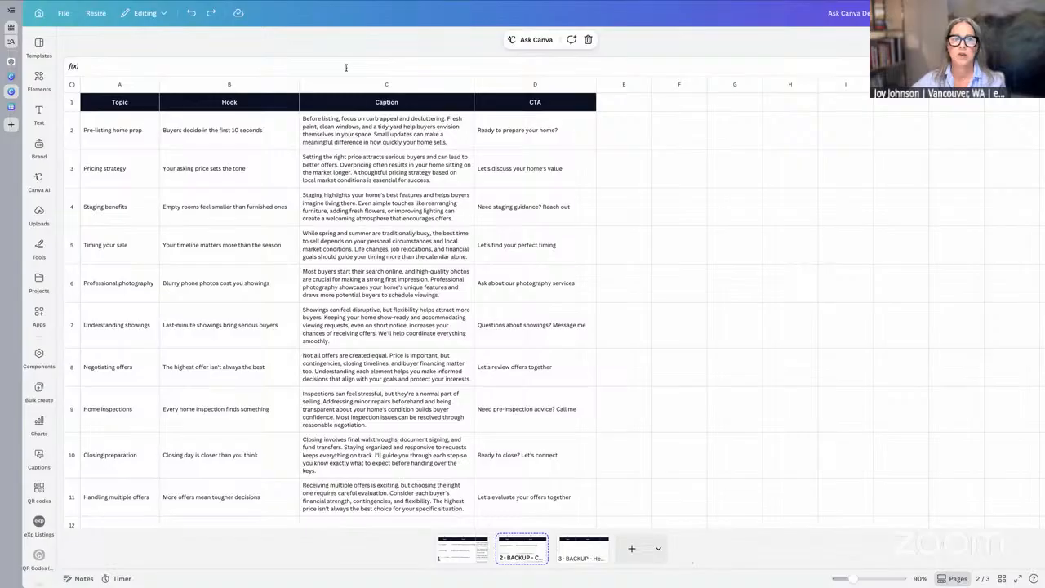
click(268, 82)
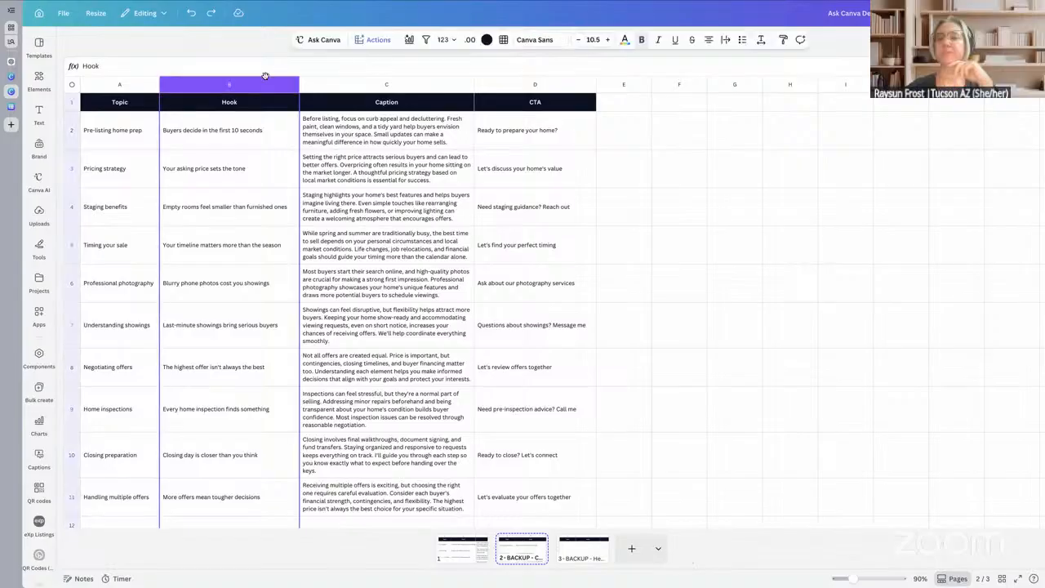
click(321, 40)
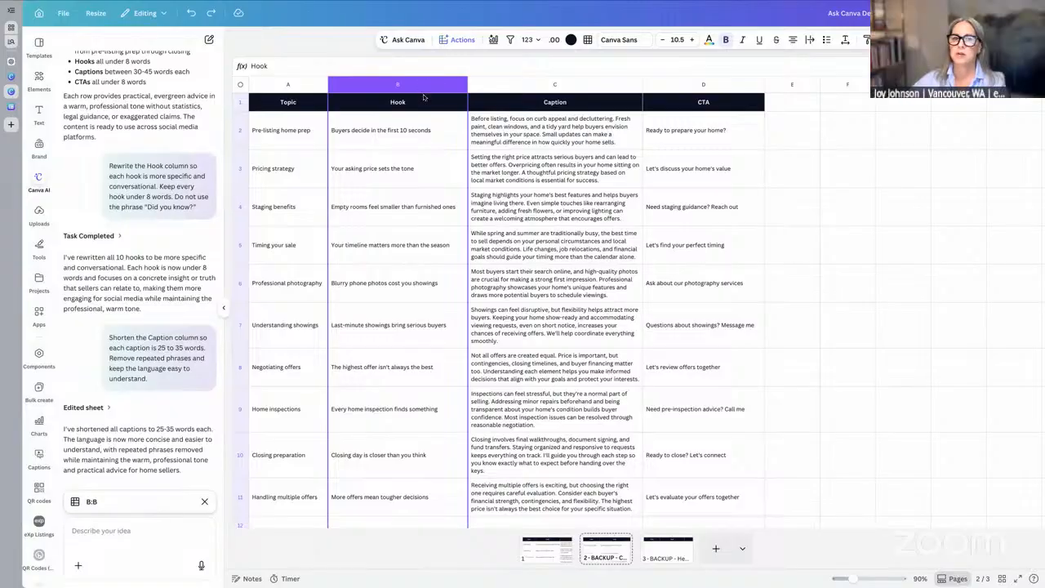
Select the Topic column and review the available sheet actions, from Dropdown through Apply brand voice, without applying any
click(309, 85)
click(456, 41)
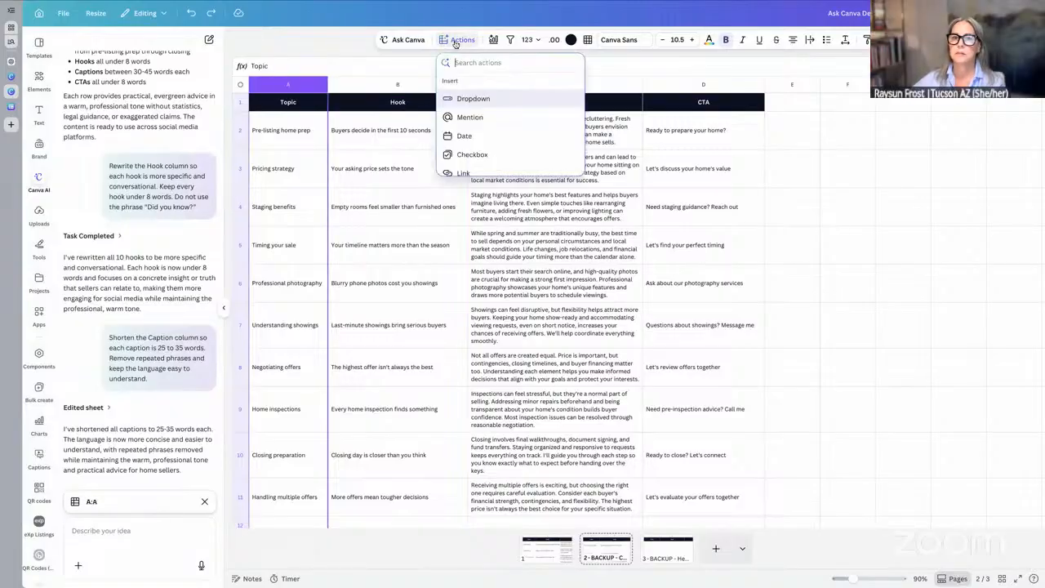
scroll(488, 96, down, 1)
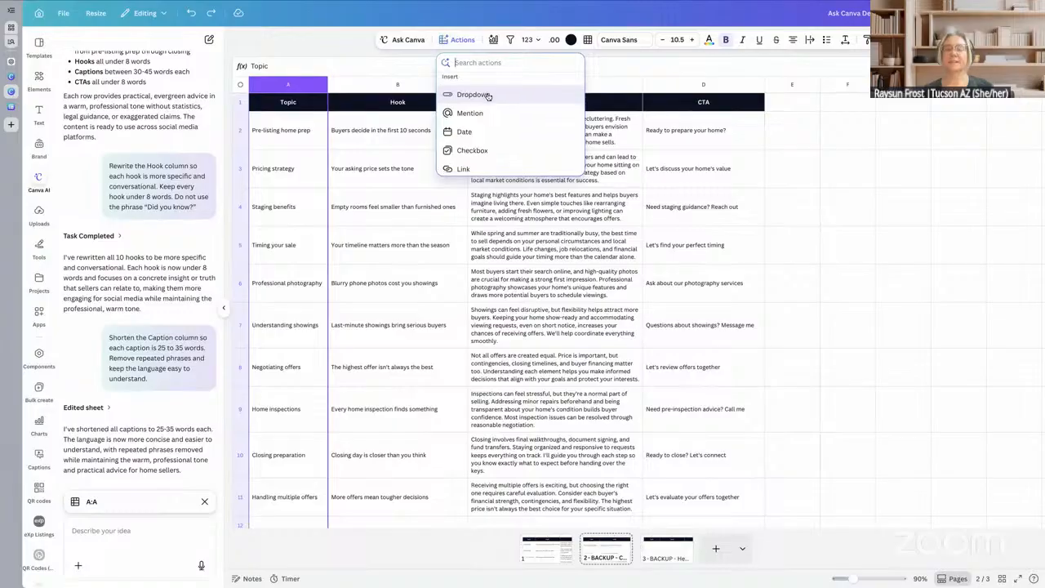
scroll(488, 96, down, 5)
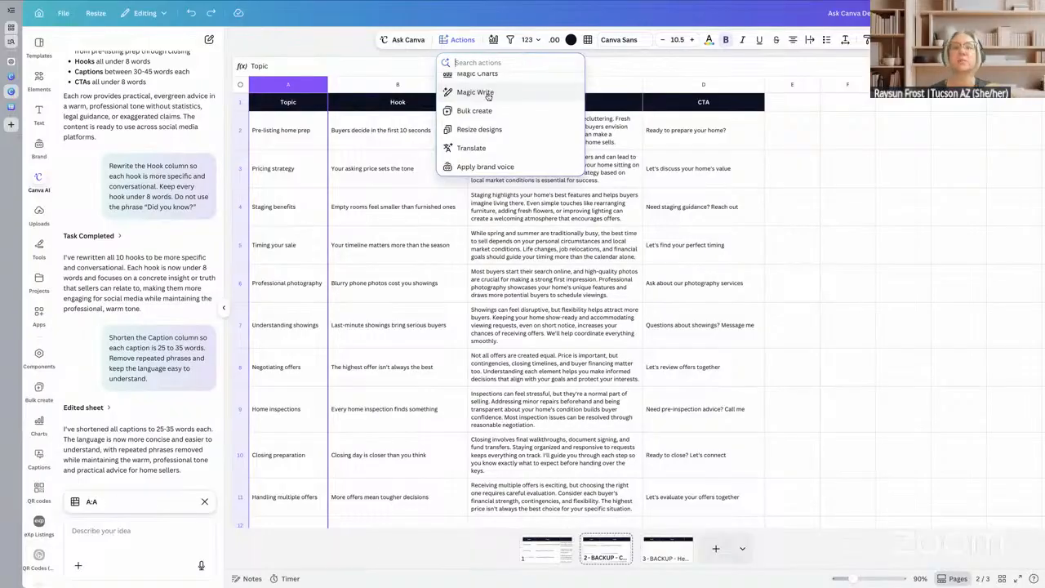
scroll(488, 96, up, 3)
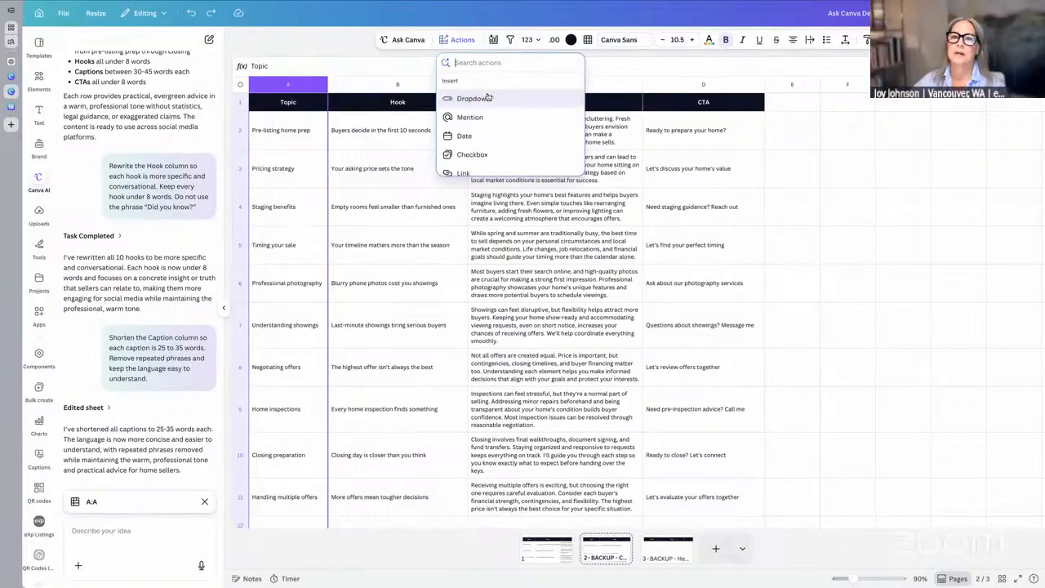
scroll(488, 97, down, 1)
scroll(488, 96, down, 3)
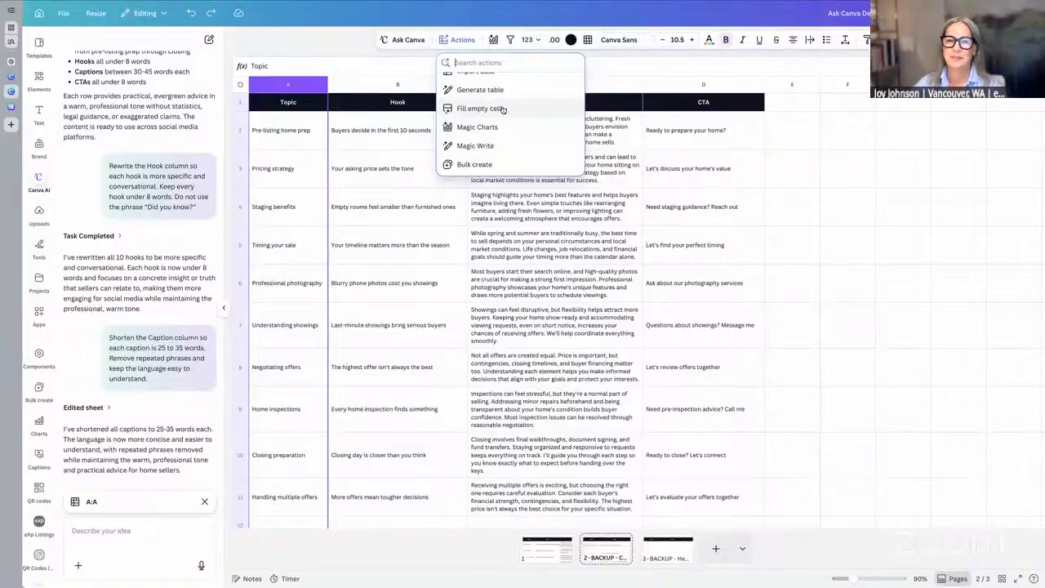
scroll(503, 109, down, 2)
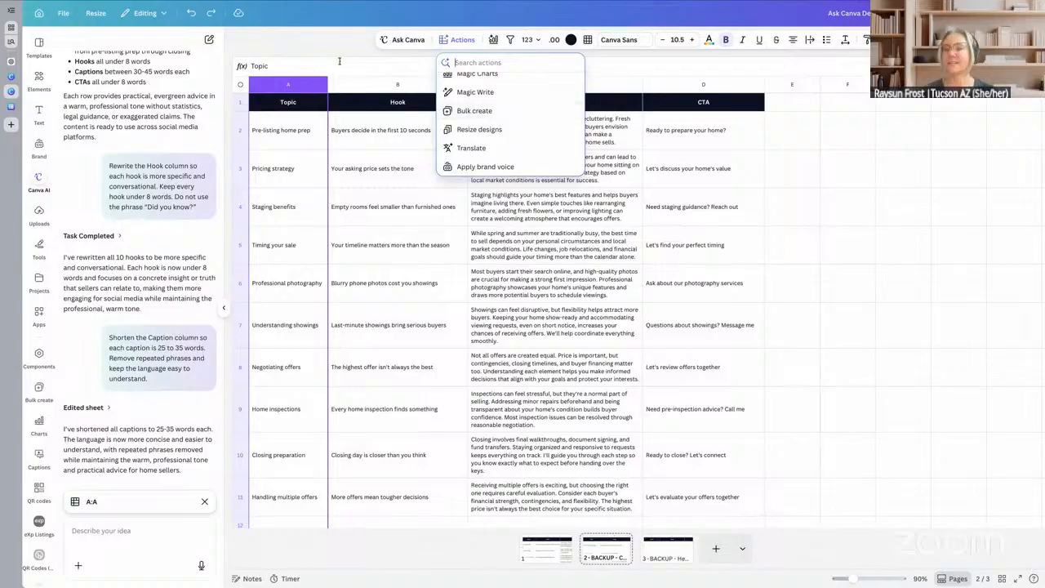
mouse_move(833, 3)
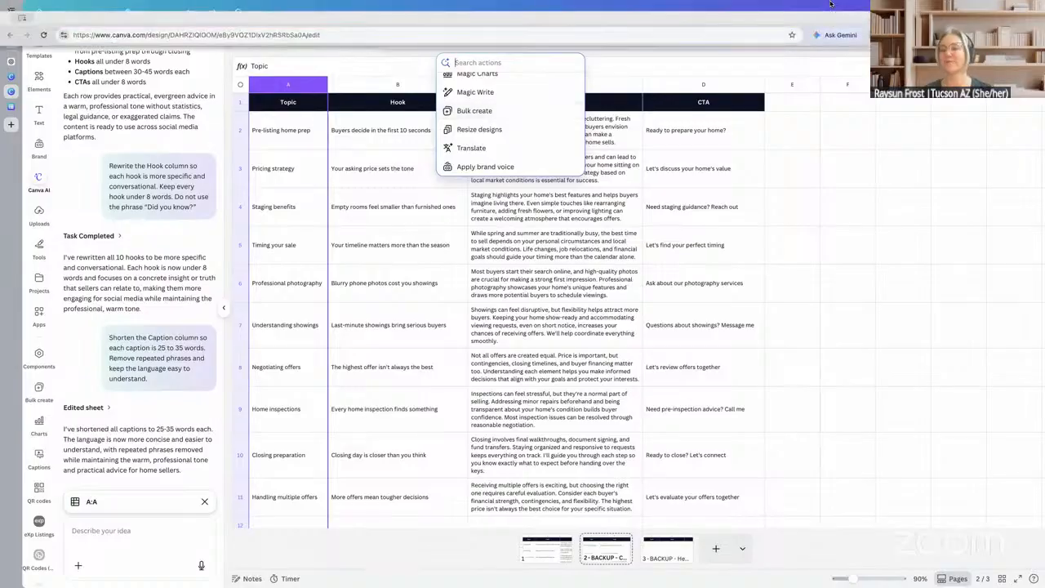
click(608, 63)
Examine the backup sheet's Topic, Hook, Caption and CTA columns up close, row by row
scroll(543, 181, down, 3)
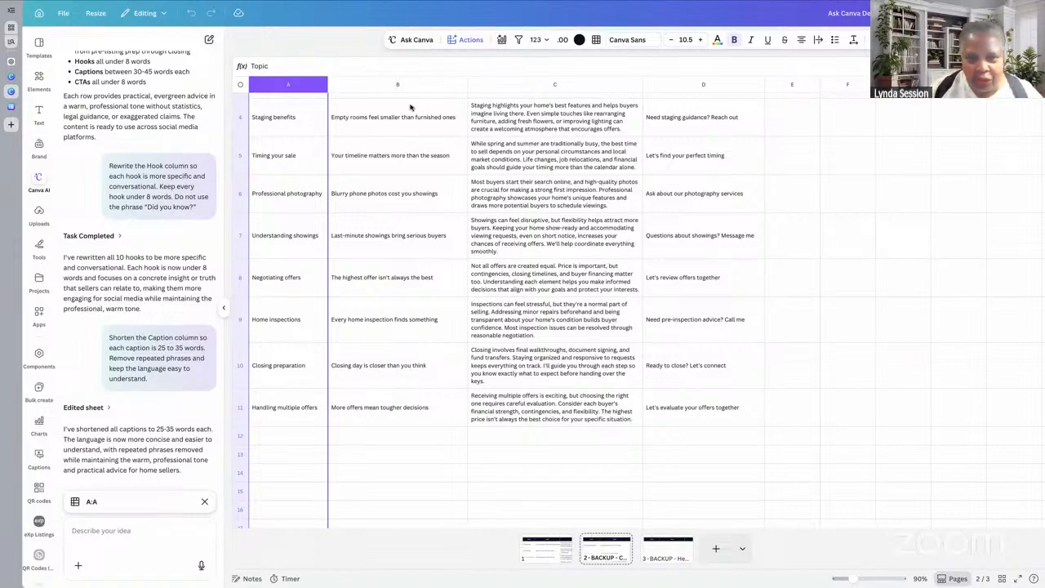
scroll(410, 112, up, 3)
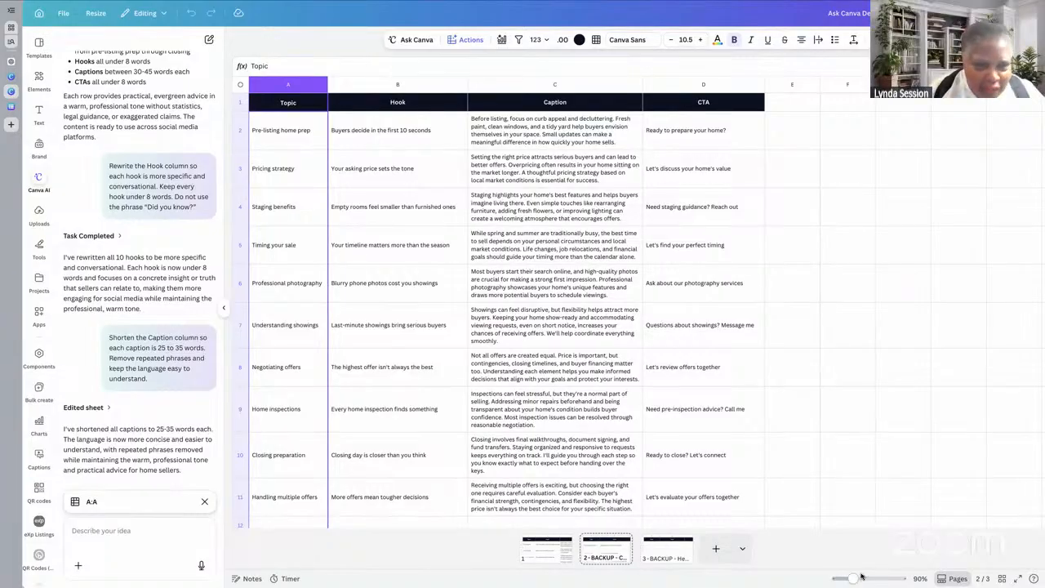
drag(861, 579, 869, 578)
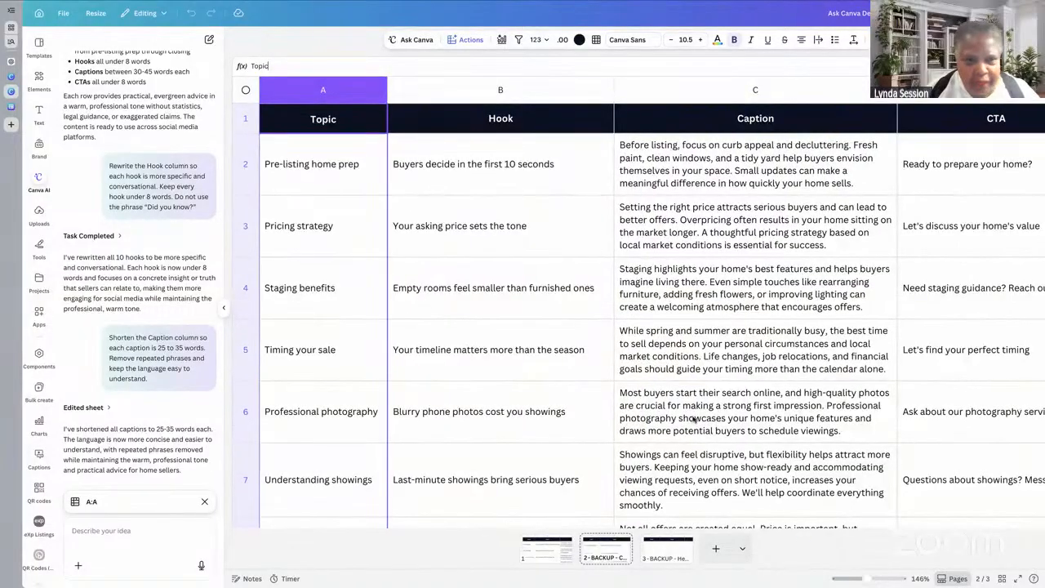
scroll(692, 419, right, 5)
scroll(692, 419, right, 3)
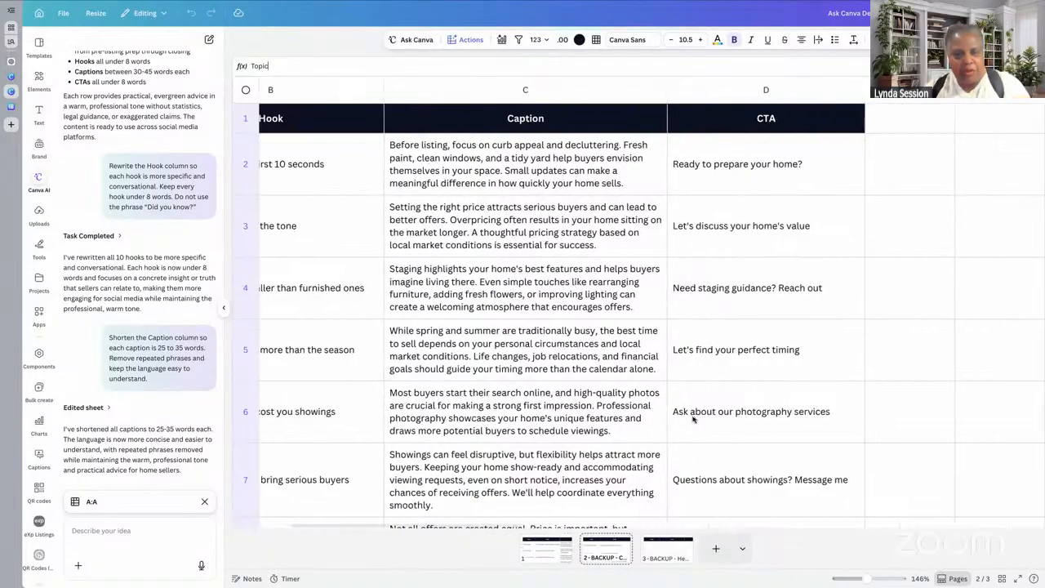
scroll(693, 419, right, 1)
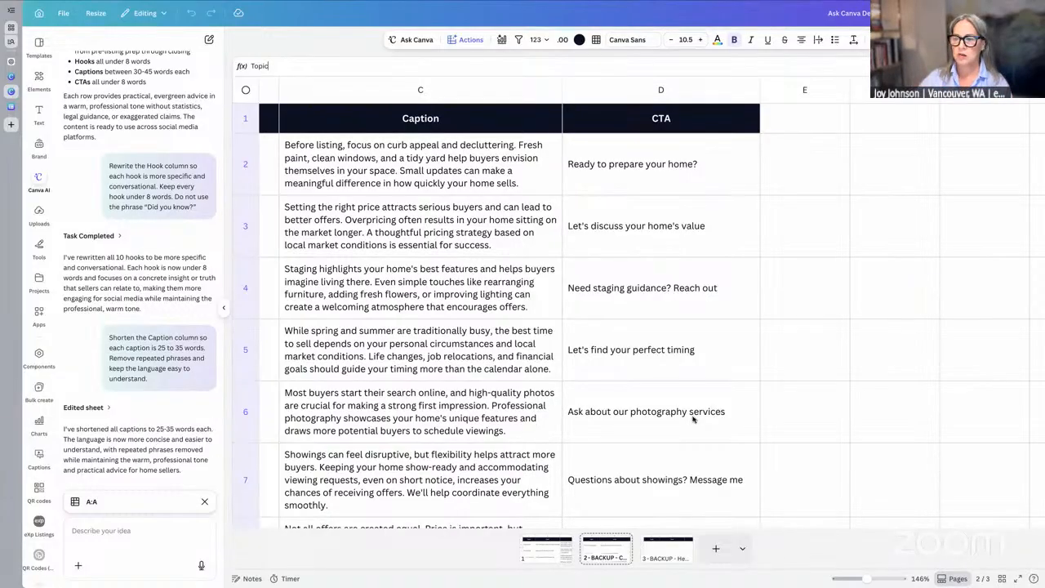
scroll(692, 418, right, 5)
scroll(693, 418, left, 10)
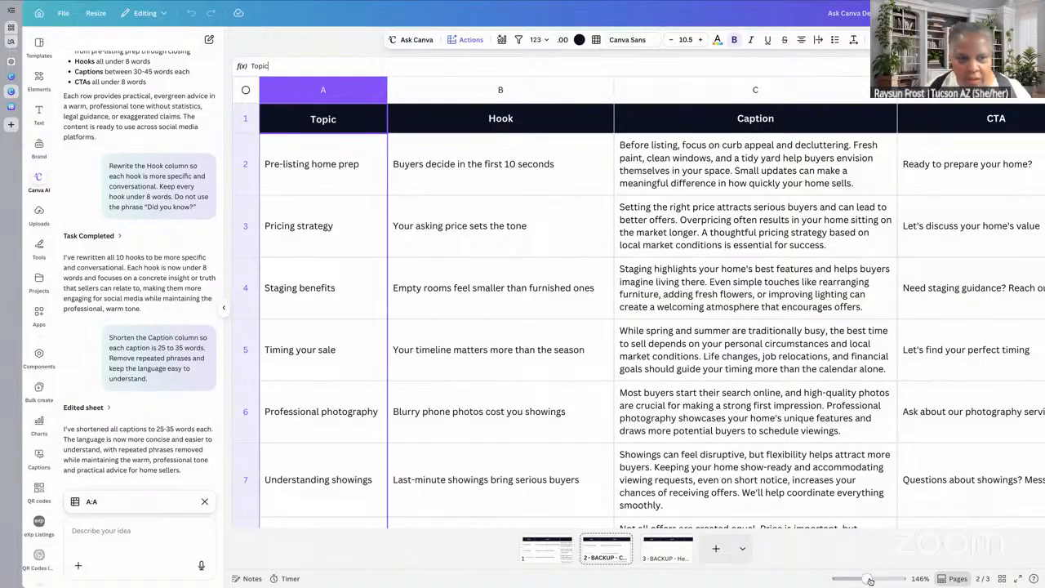
drag(868, 579, 856, 578)
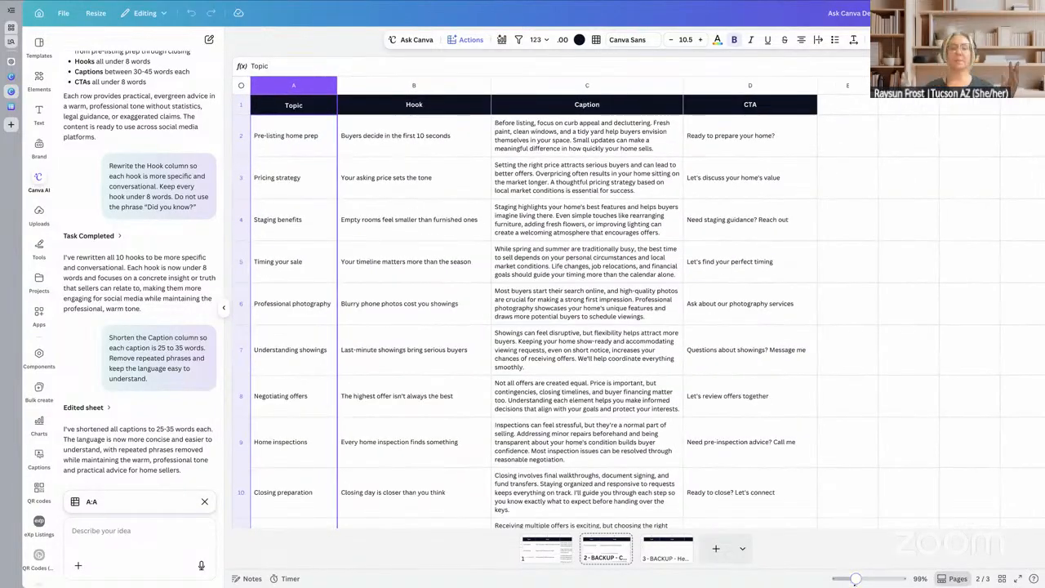